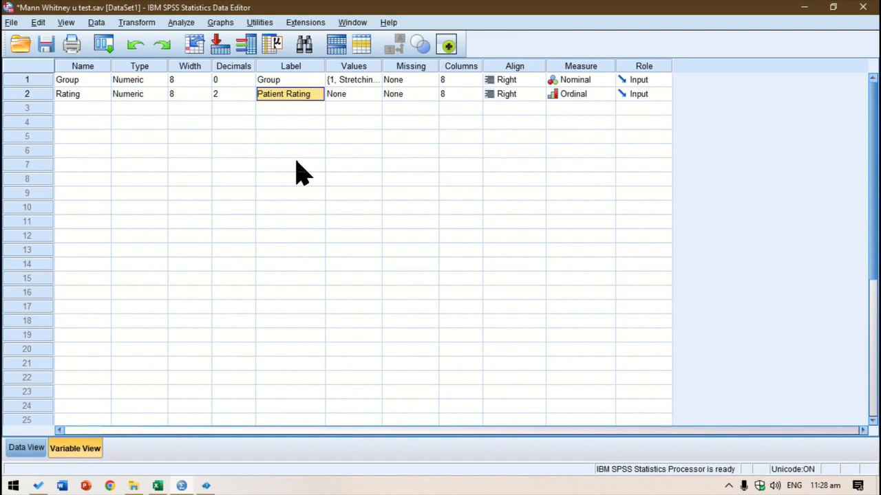
Review the value labels defined for the Group variable and close them without changes
click(287, 81)
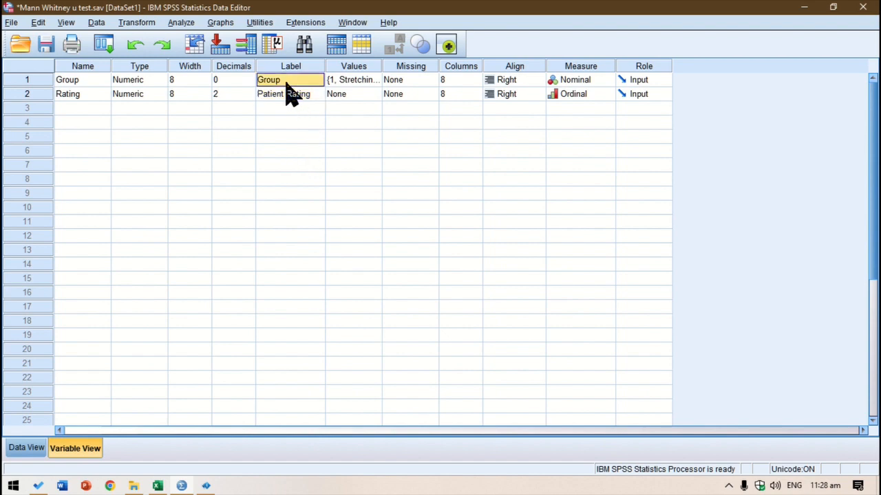
click(375, 82)
click(375, 83)
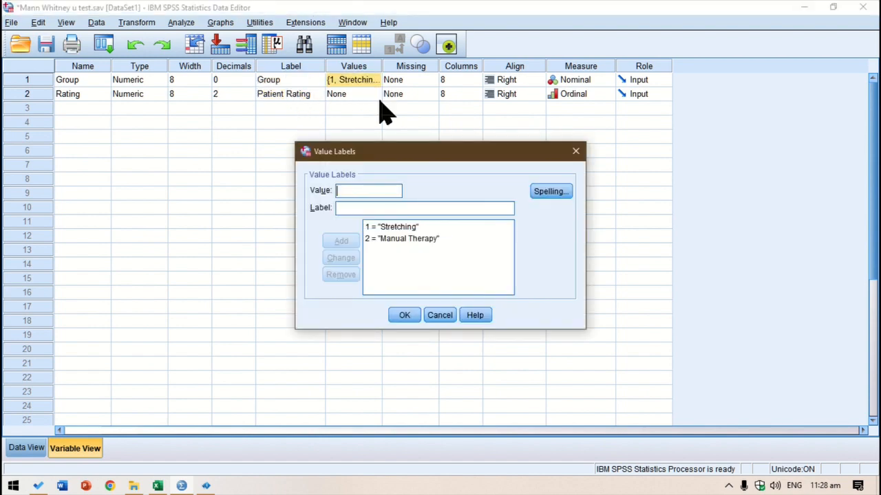
click(437, 317)
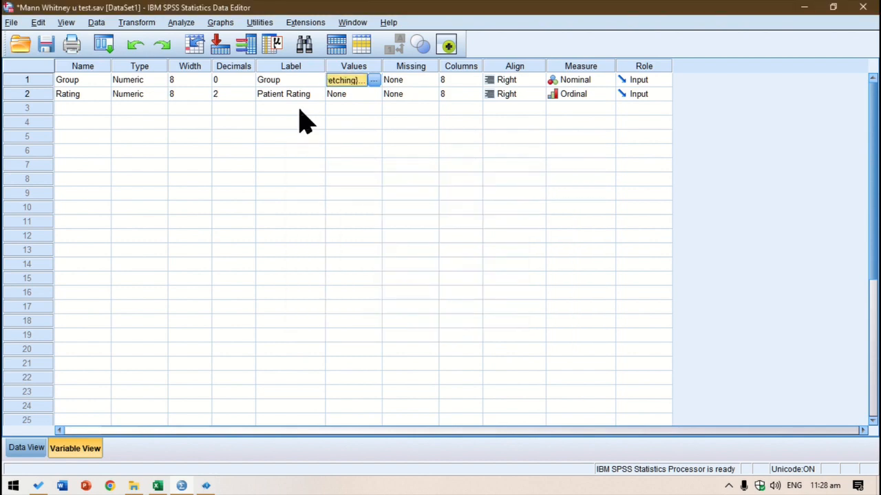
Set up a legacy nonparametric test for two independent samples, with Group as the grouping variable and groups defined as 1 and 2
double_click(43, 92)
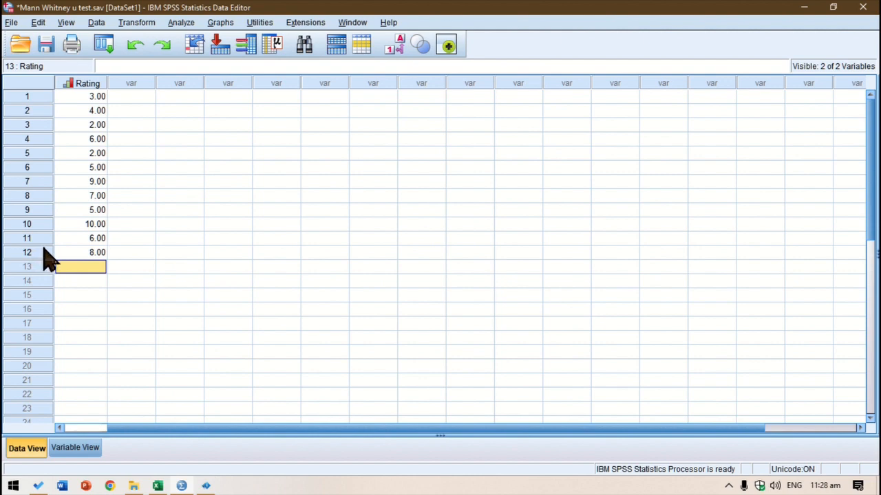
click(181, 23)
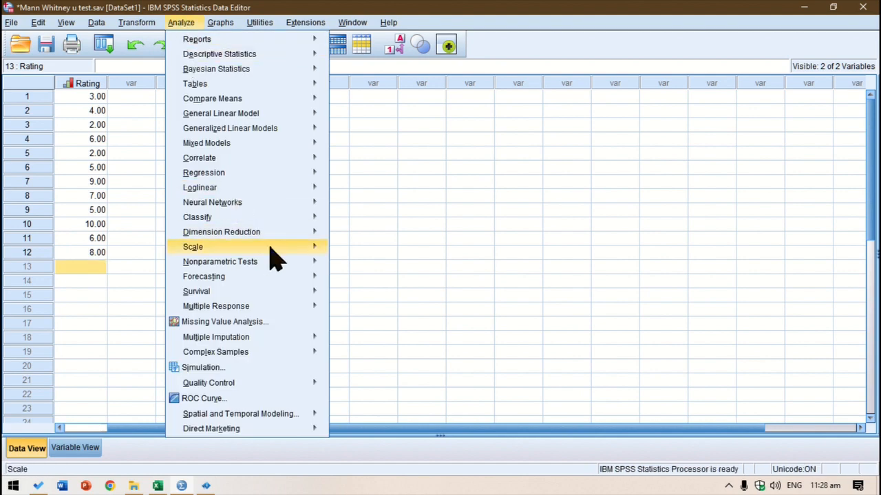
mouse_move(276, 263)
mouse_move(418, 323)
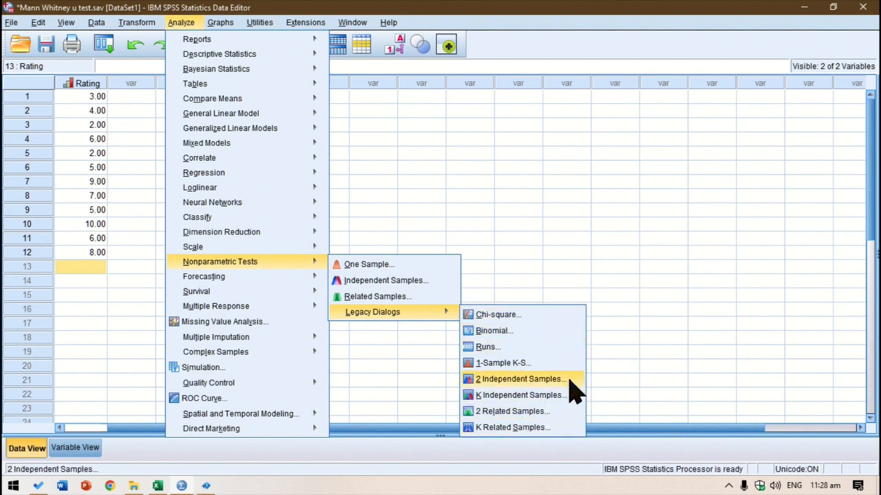
click(521, 379)
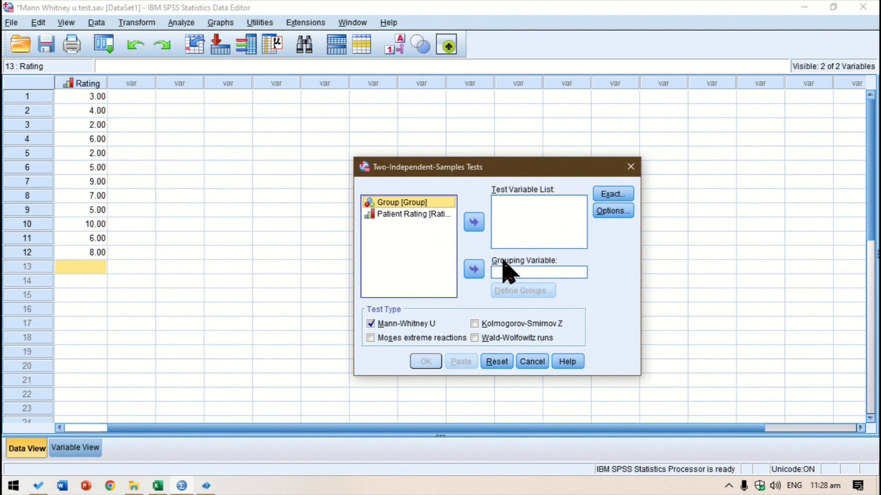
click(479, 270)
click(527, 292)
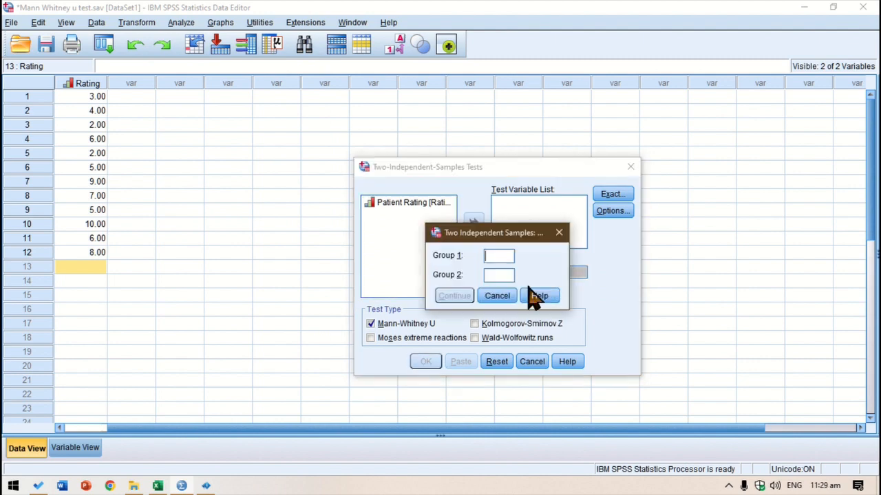
click(490, 255)
text(1)
click(500, 275)
text(2)
click(454, 295)
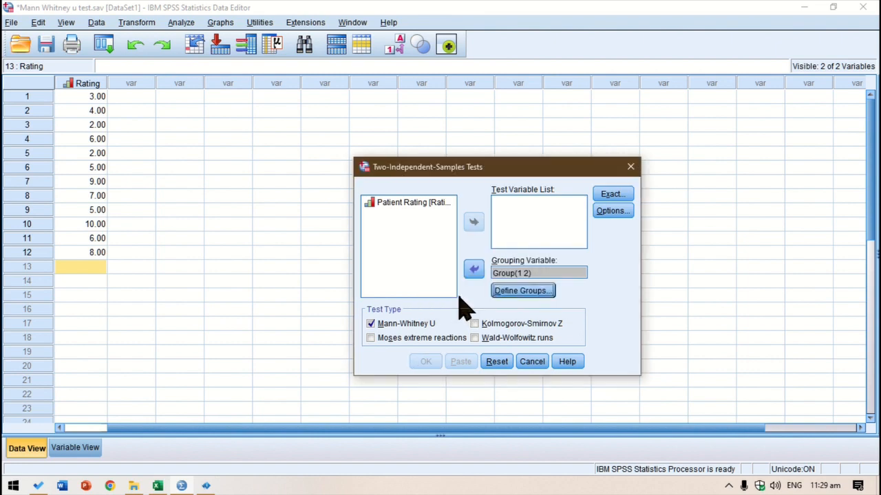
Add Patient Rating as the test variable and run the Mann-Whitney U test
click(409, 203)
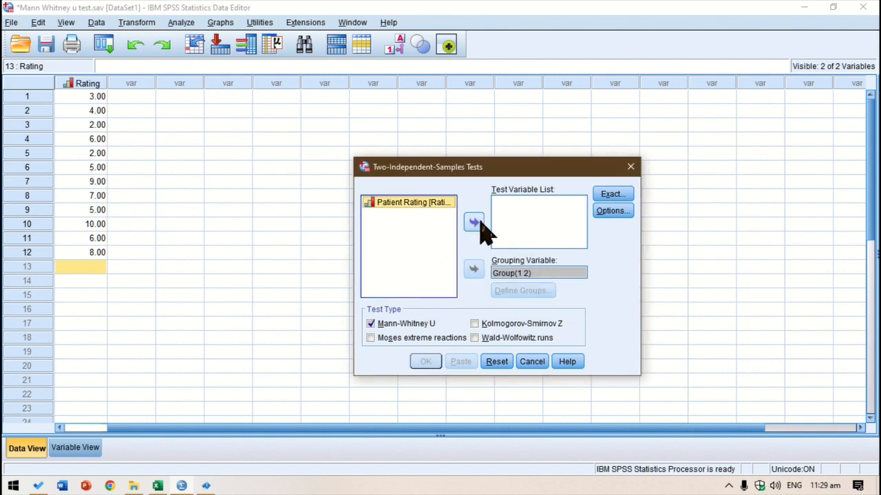
click(474, 223)
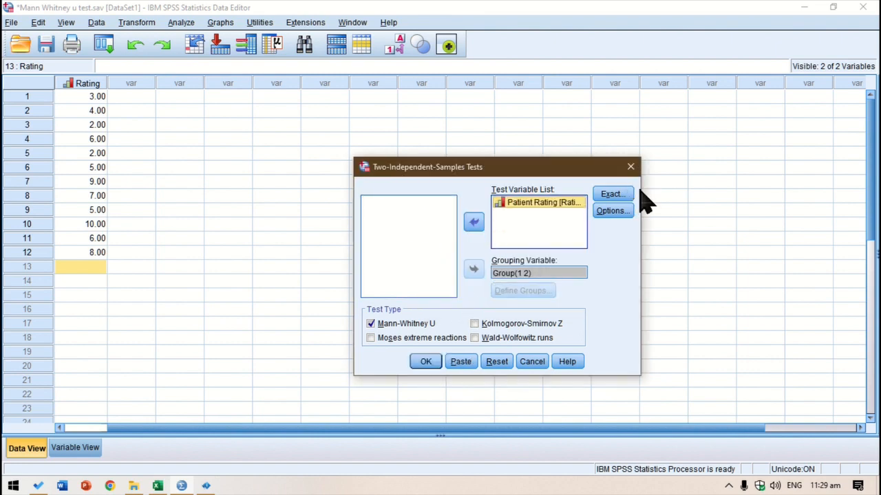
click(425, 363)
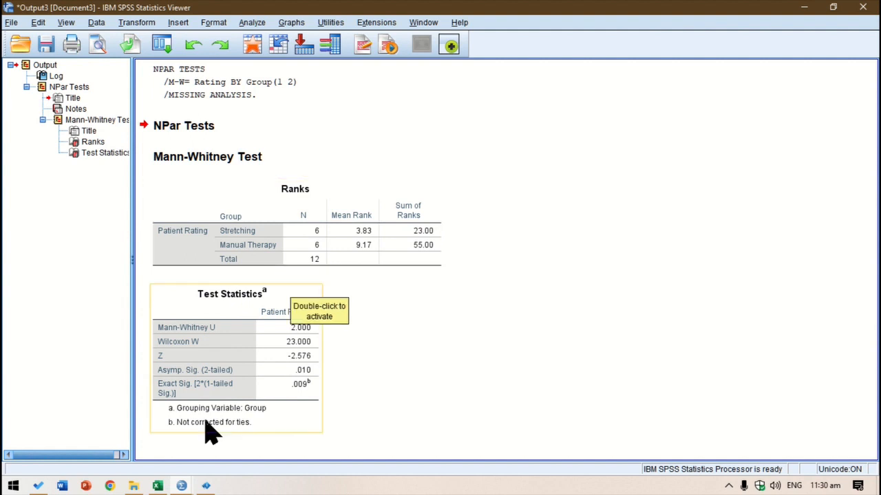
Return to the dataset, display value labels instead of codes, and copy the Group and Rating values of all 12 cases
mouse_move(191, 486)
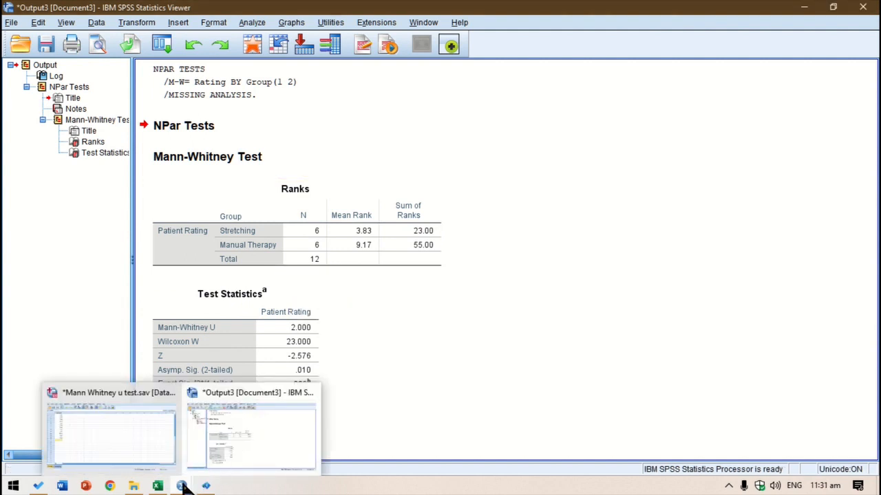
click(111, 455)
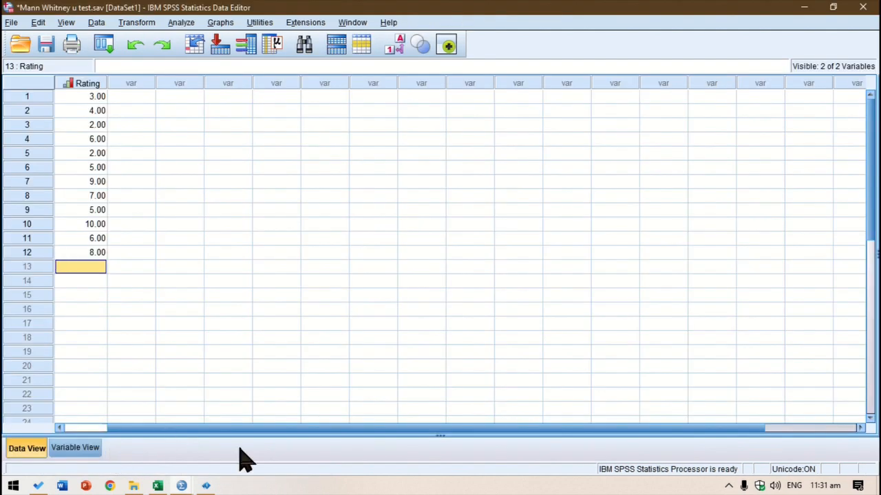
drag(227, 428, 148, 428)
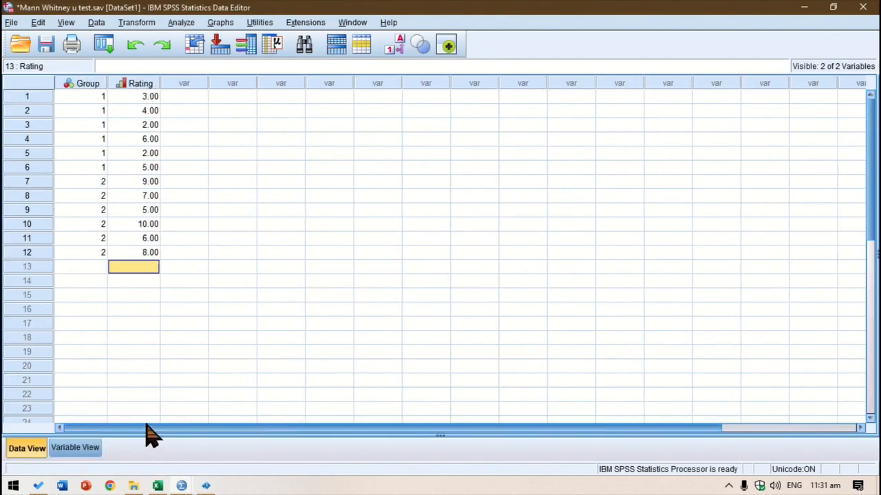
click(398, 49)
drag(68, 96, 144, 253)
right_click(144, 252)
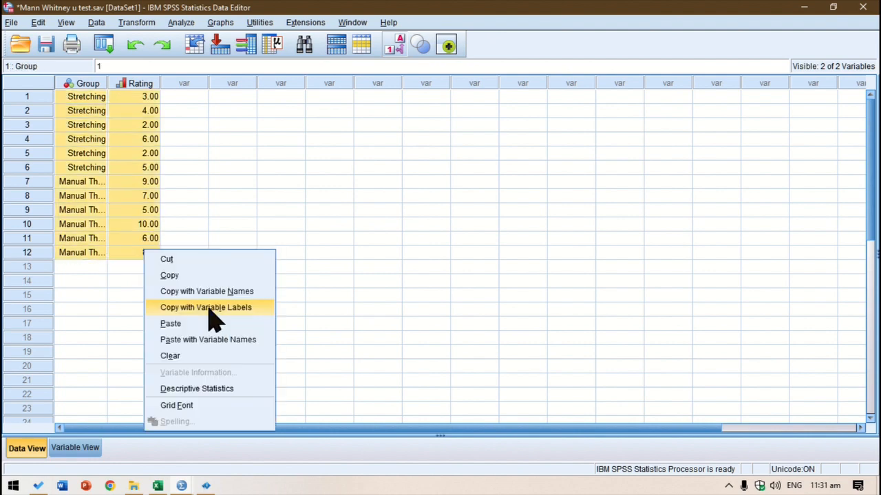
click(223, 275)
Switch to Excel, paste the copied group and rating data at cell A1, and fit column A's width to its contents
click(158, 486)
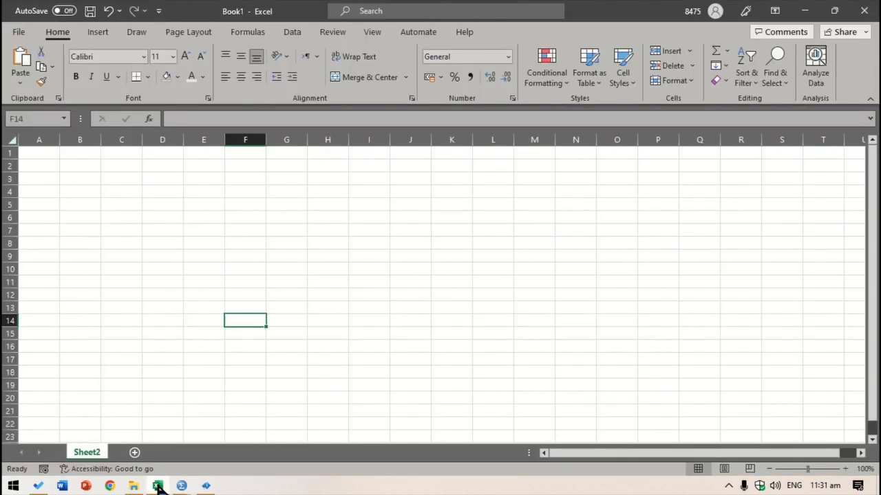
click(577, 453)
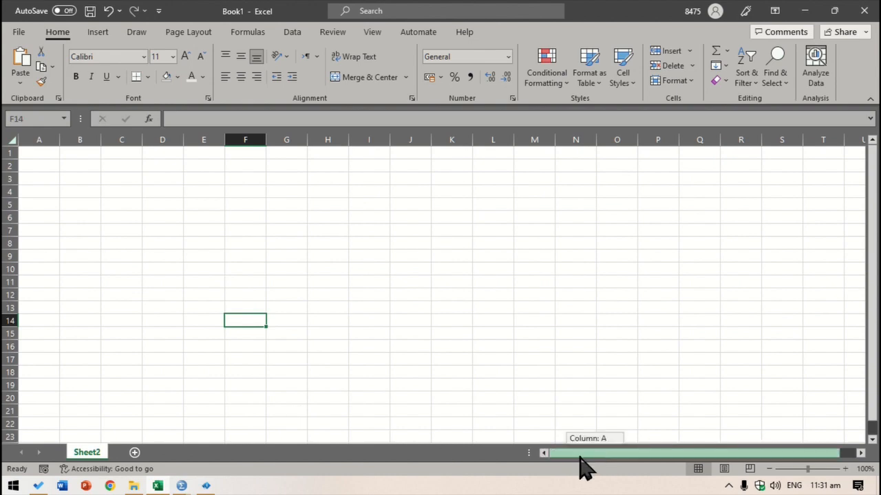
click(35, 153)
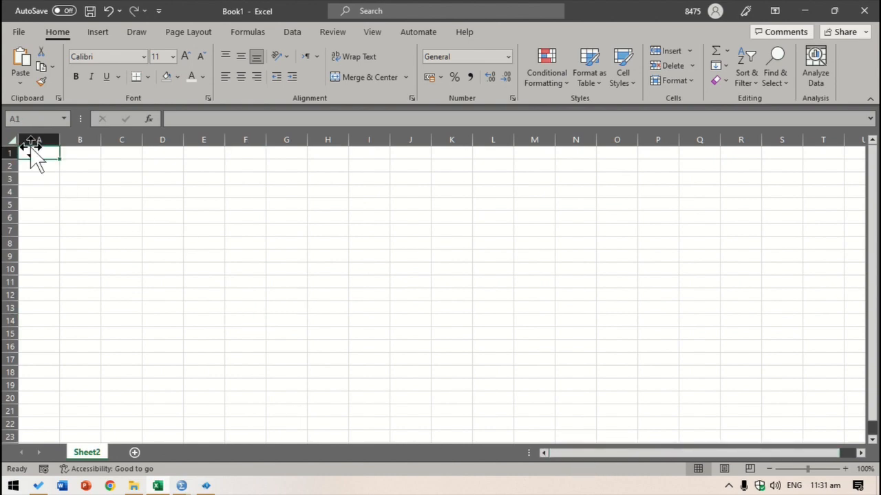
click(24, 61)
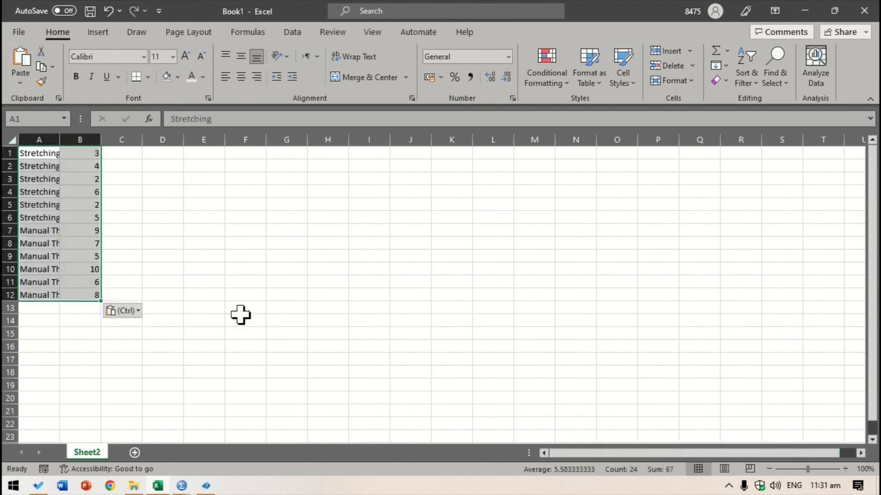
scroll(224, 308, up, 3)
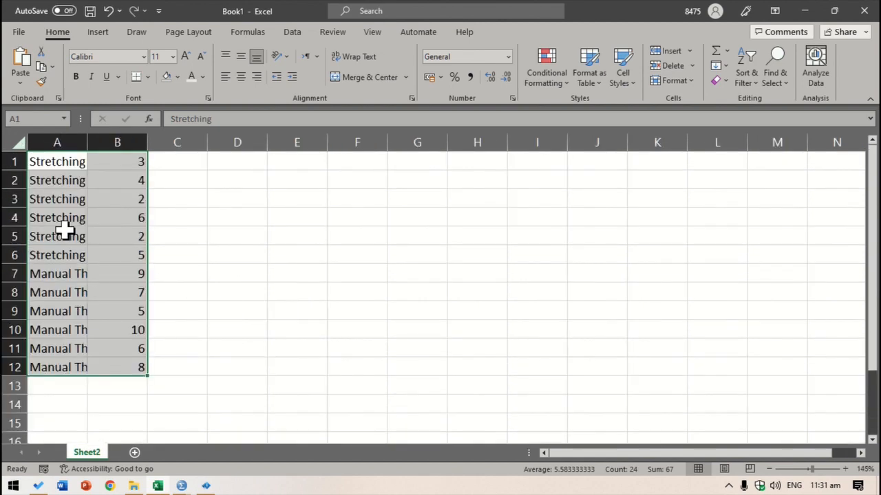
double_click(88, 140)
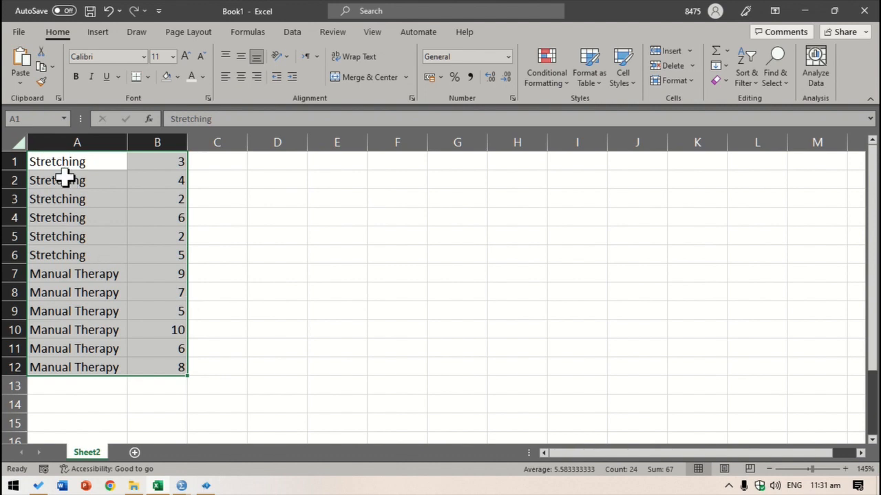
click(98, 164)
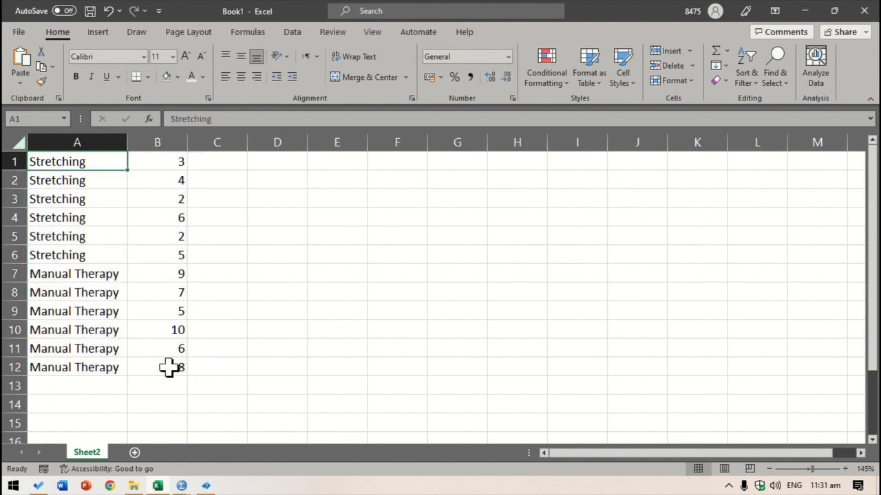
Copy the ratings in B1:B12 into column D, starting at D1
drag(169, 163, 163, 359)
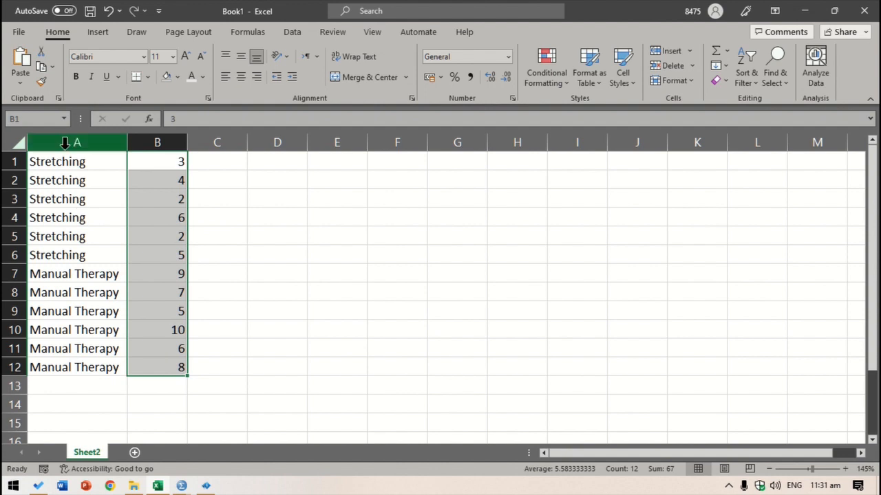
right_click(171, 190)
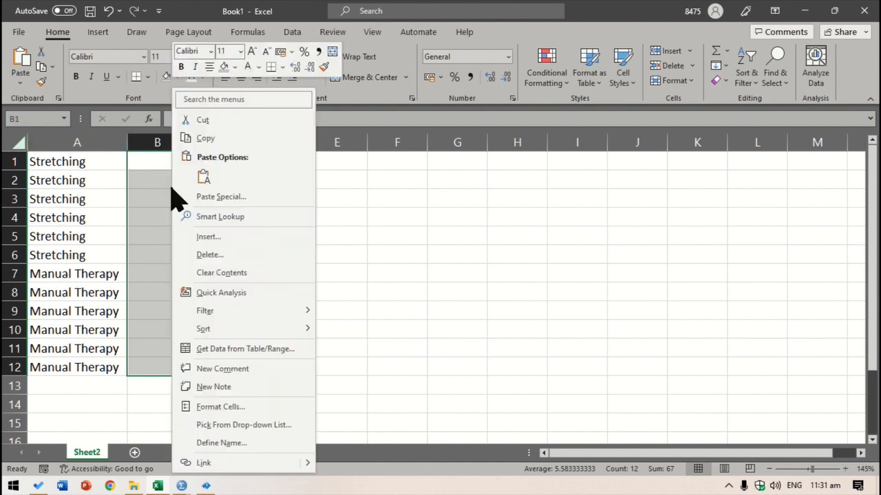
click(228, 141)
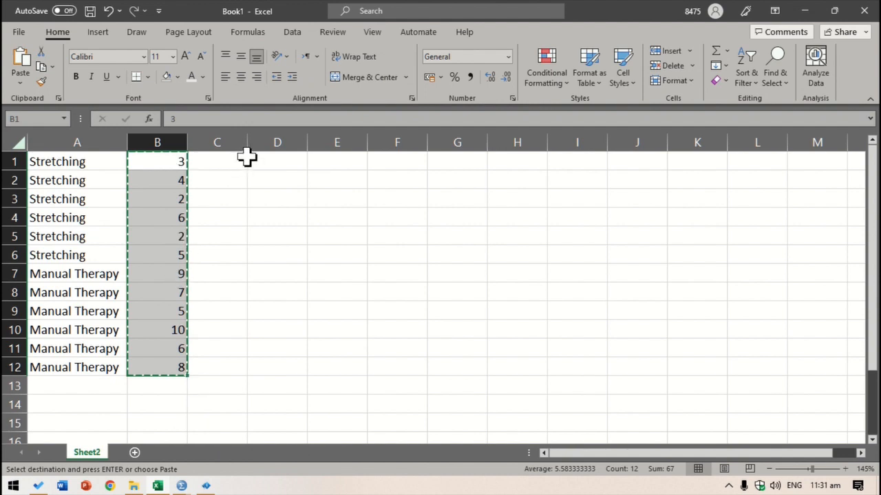
click(21, 62)
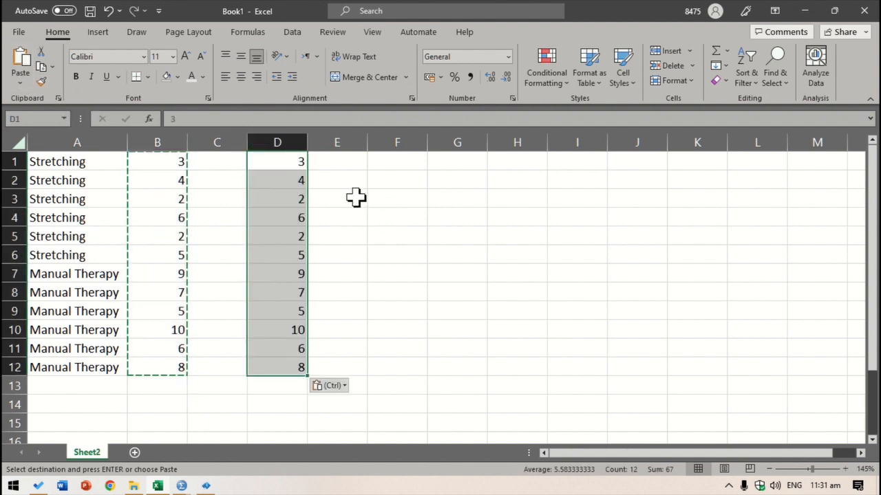
Sort the copied ratings in column D from smallest to largest
click(296, 135)
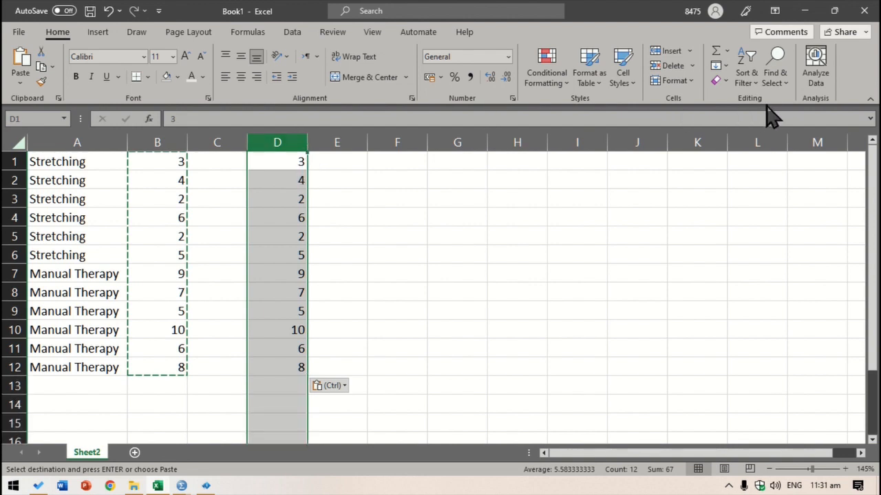
click(745, 83)
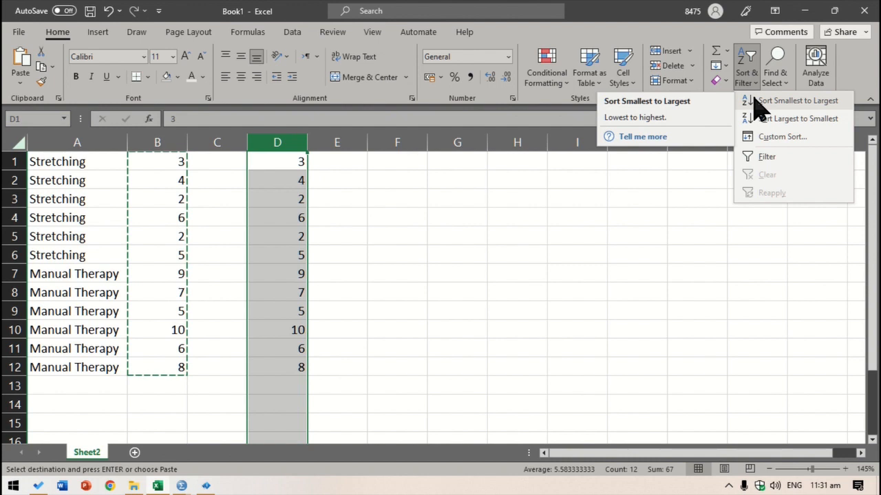
click(758, 107)
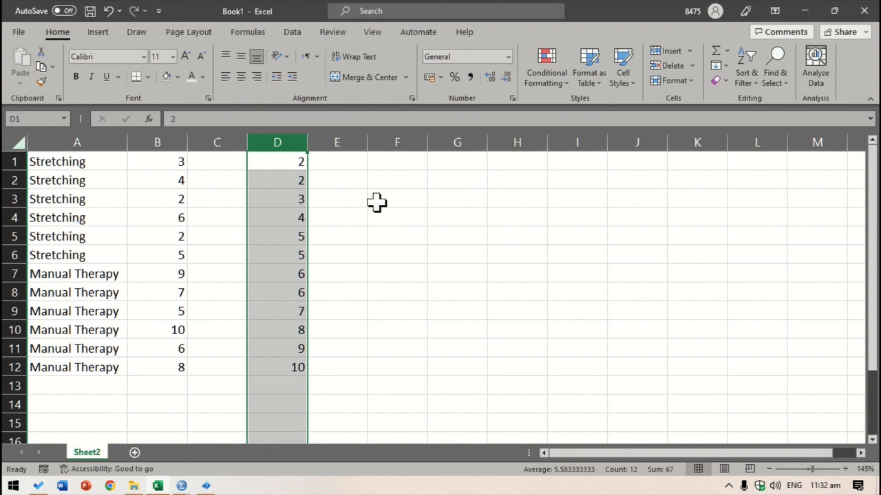
click(343, 158)
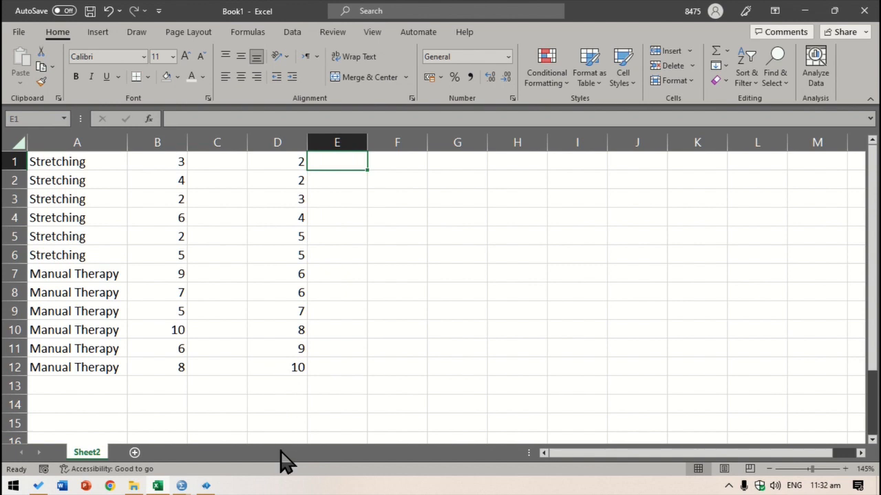
click(286, 368)
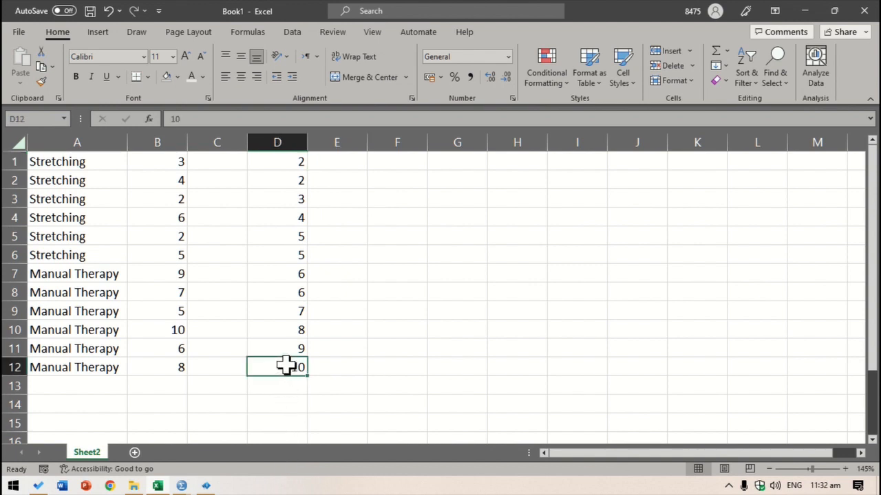
click(291, 160)
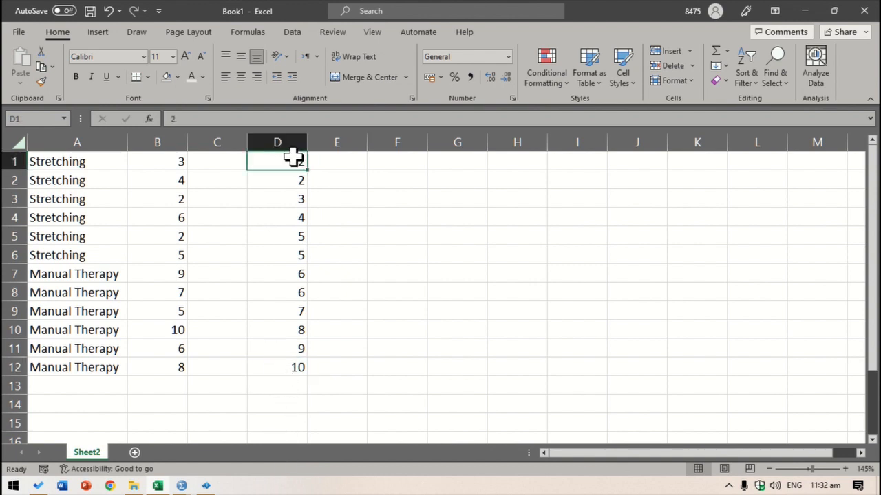
click(344, 161)
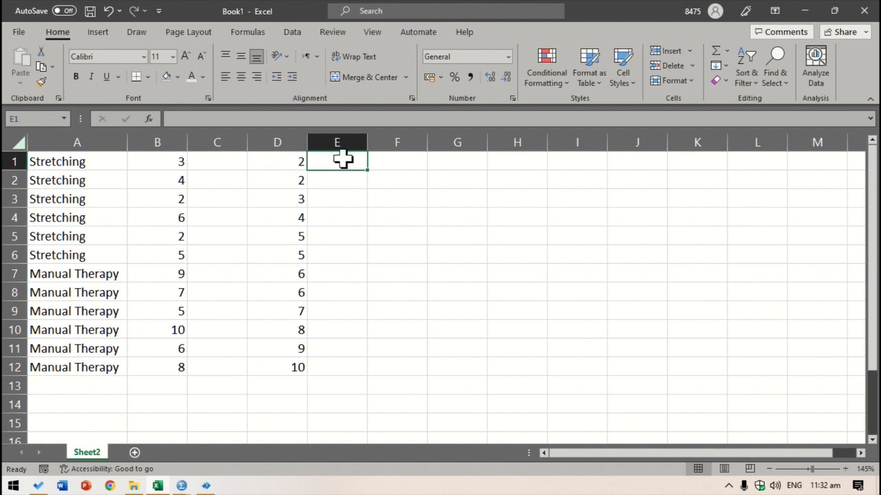
key(Return)
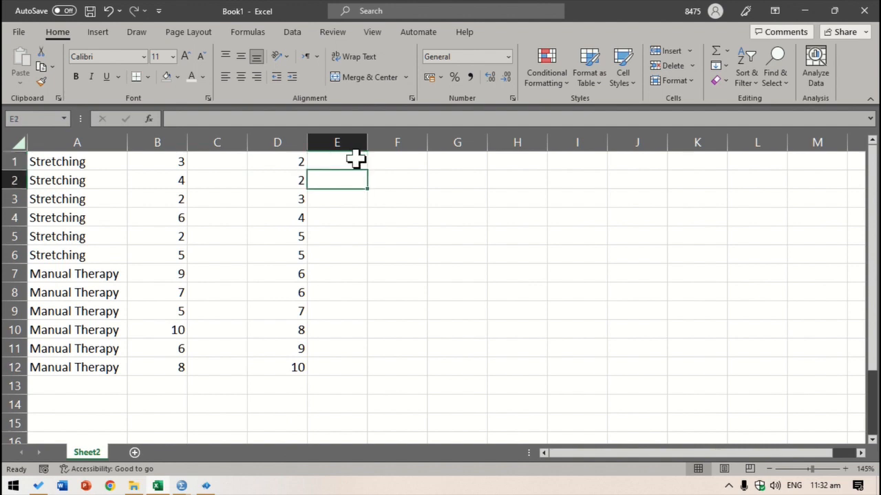
Number the sorted ratings with consecutive positions 1 to 12 in cells E1:E12
click(354, 160)
click(285, 163)
click(342, 164)
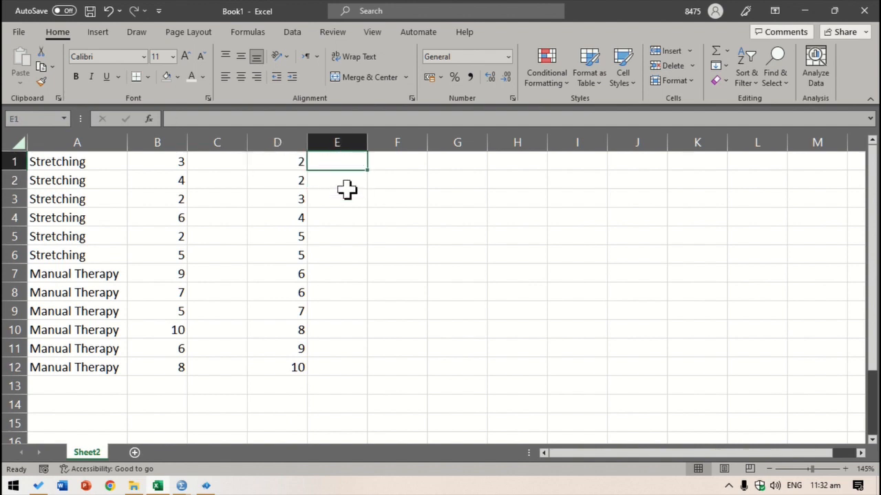
text(1)
key(Return)
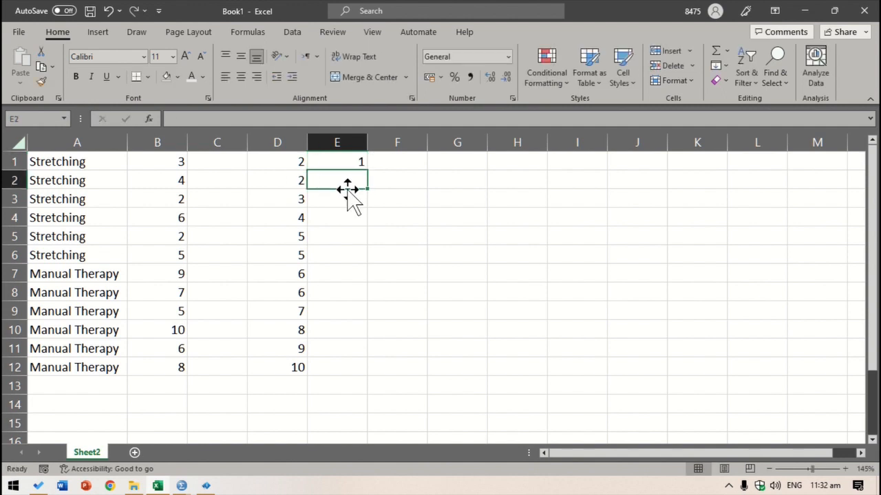
text(2)
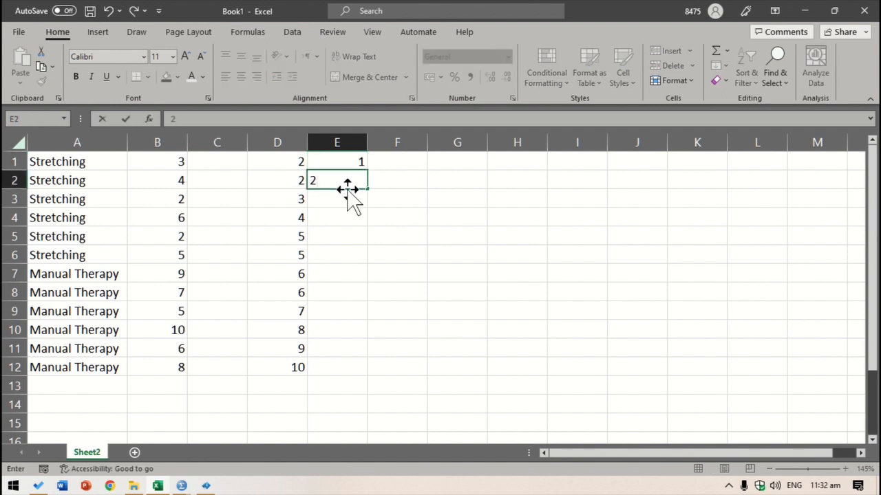
key(Return)
text(3)
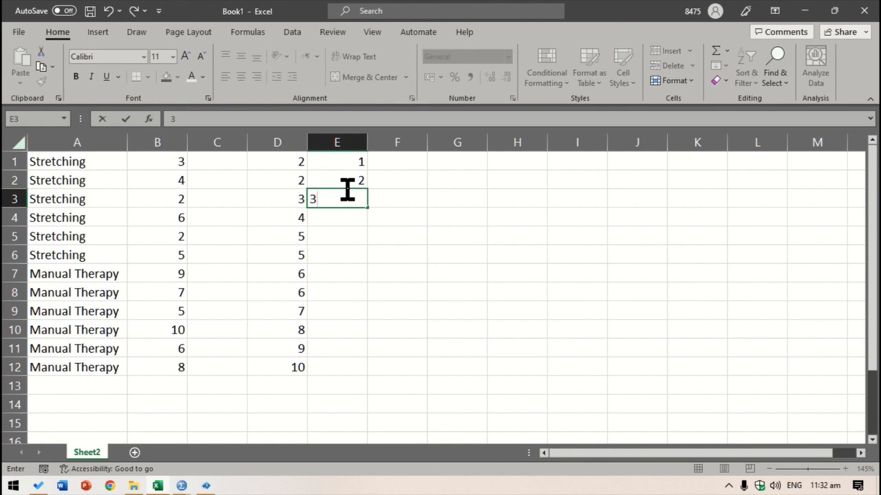
key(Return)
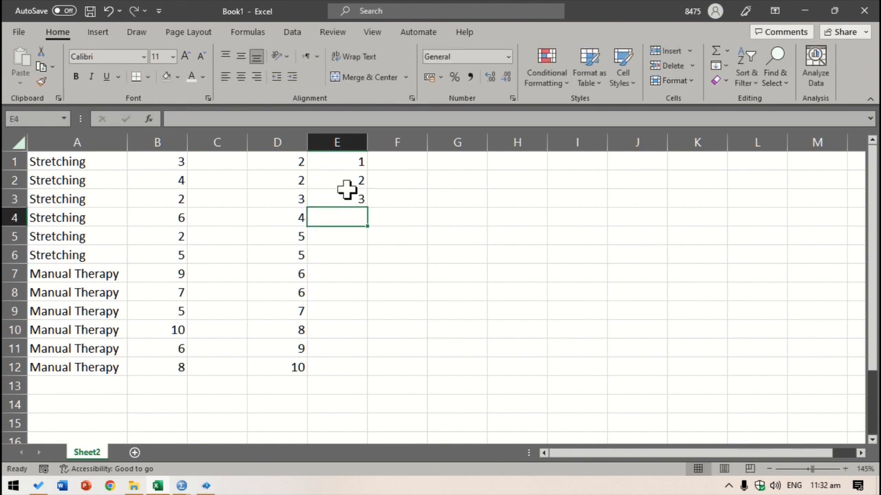
text(4)
key(Return)
text(5)
key(Return)
text(6)
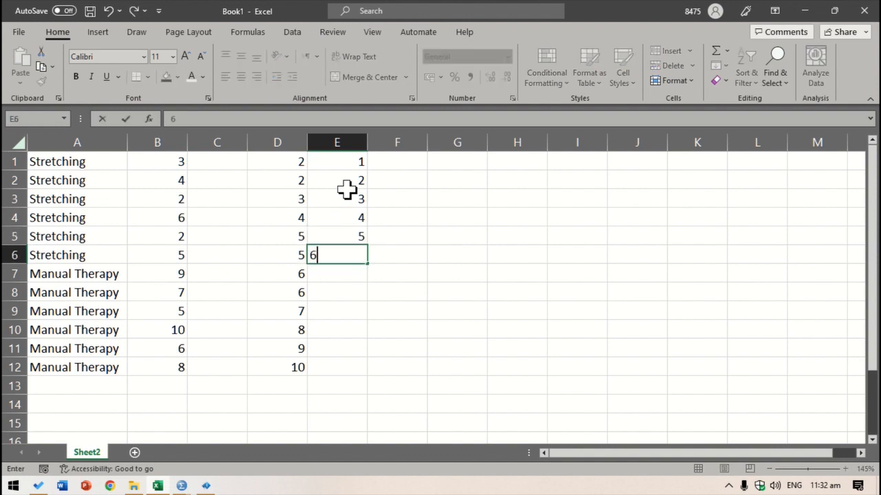
key(Return)
text(7)
key(Return)
text(8)
key(Return)
text(9)
key(Return)
text(10)
key(Return)
text(11)
key(Return)
text(12)
key(Tab)
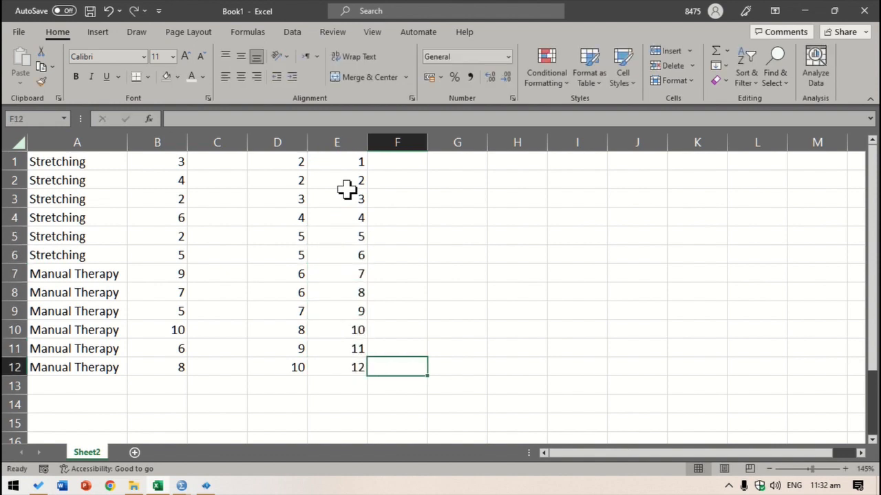
Enter the averaged rank 1.5 in F1 and F2 for the two tied ratings of 2
key(Up)
key(Up)
key(Up)
key(Up)
key(Up)
key(Up)
key(Up)
key(Up)
key(Up)
key(Up)
key(Up)
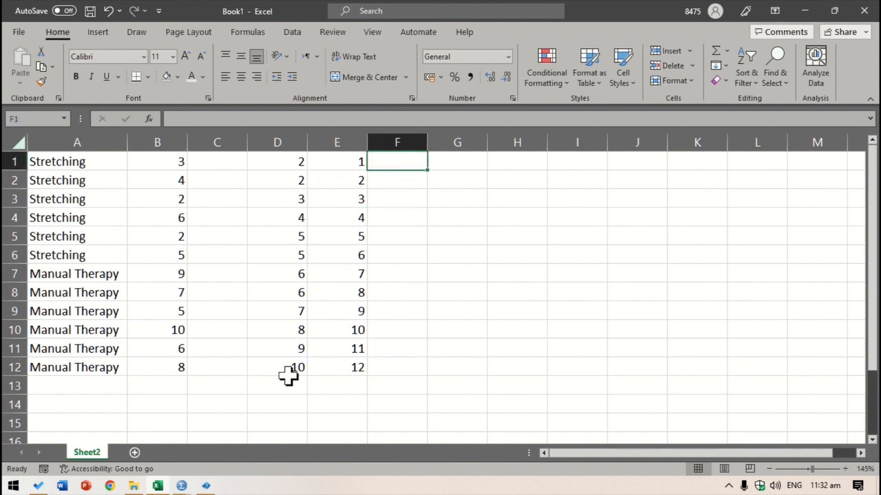
click(405, 188)
click(410, 160)
click(295, 165)
click(294, 174)
click(294, 161)
click(358, 164)
click(354, 180)
click(406, 163)
click(349, 161)
click(354, 177)
click(405, 161)
text(1.5)
key(Return)
text(1.5)
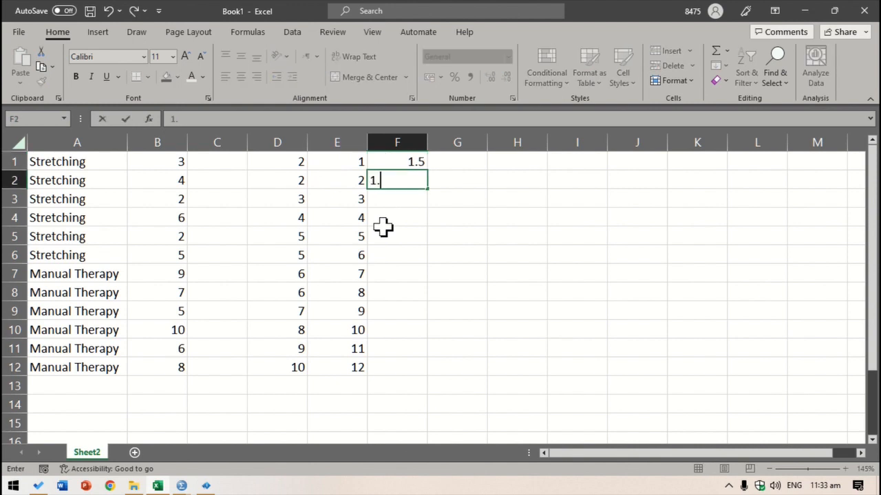
key(Return)
Enter ranks 3 and 4 in F3 and F4 for the untied ratings of 3 and 4
text(3)
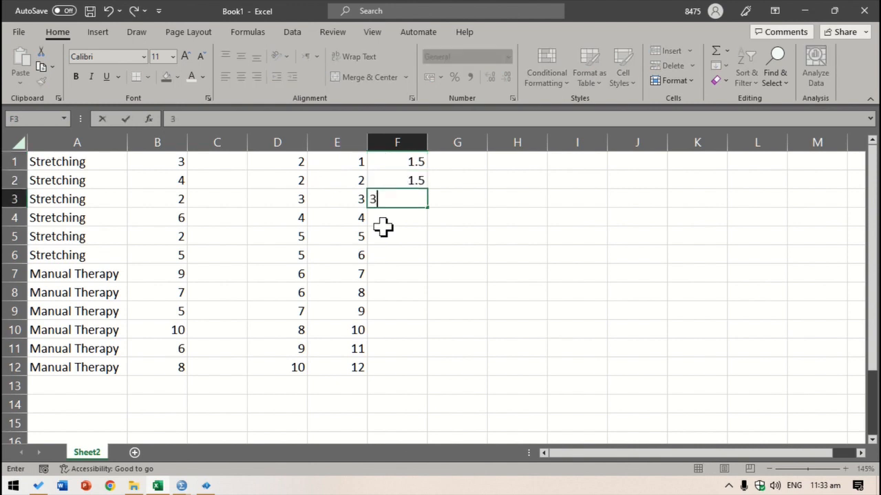
key(Return)
text(4)
key(Return)
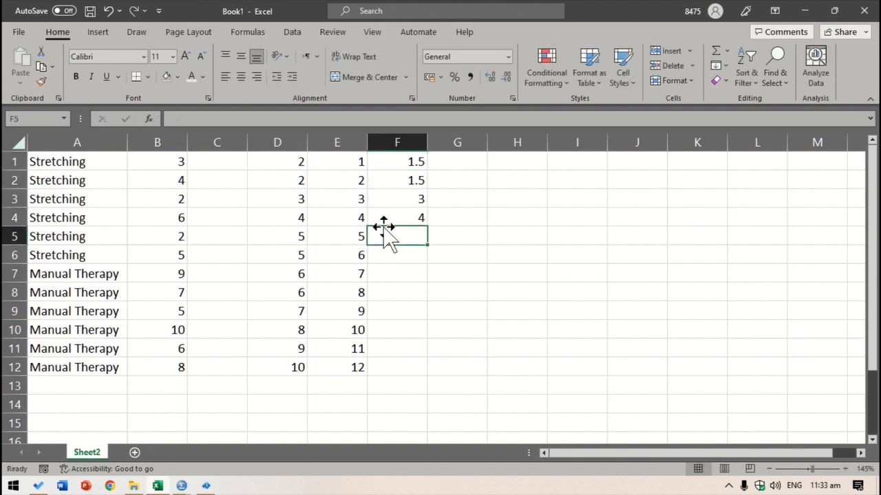
Enter the averaged rank 5.5 in F5 and F6 for the two tied ratings of 5
click(289, 253)
click(344, 233)
click(354, 254)
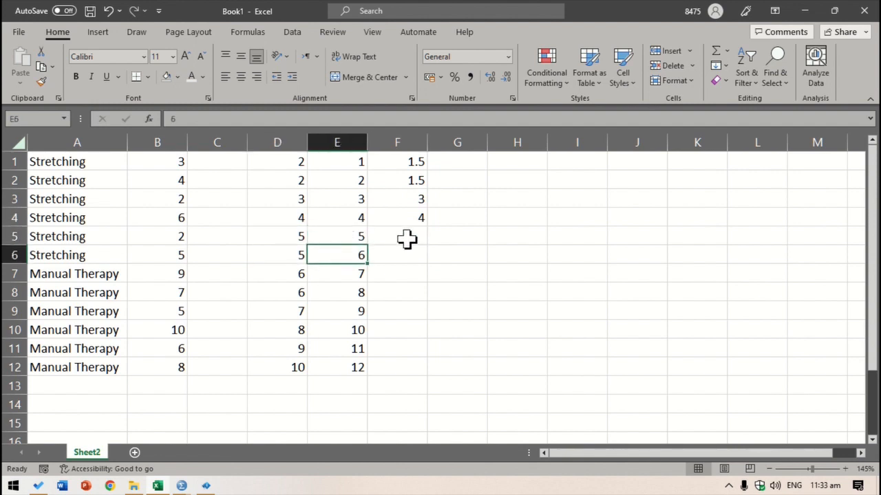
click(406, 239)
text(5.5)
key(Return)
text(5)
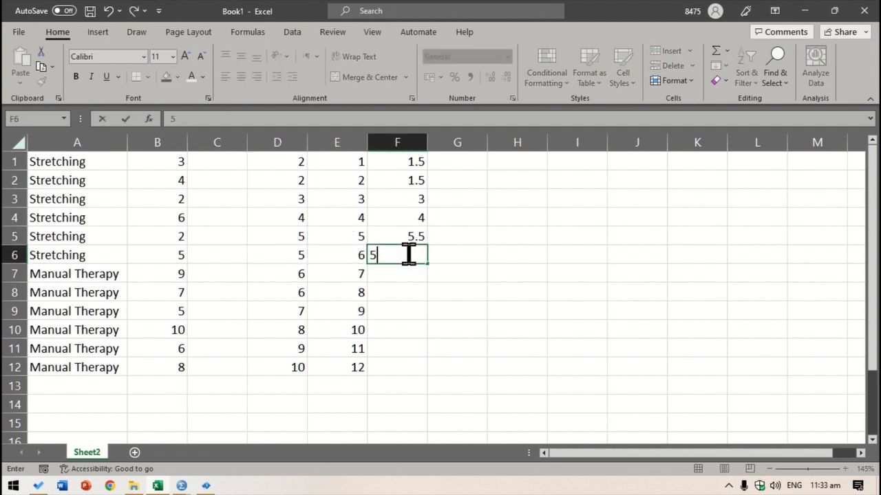
key(Return)
Enter the averaged rank 7.5 in F7 and F8 for the two tied ratings of 6
drag(260, 234, 292, 265)
click(474, 281)
click(417, 275)
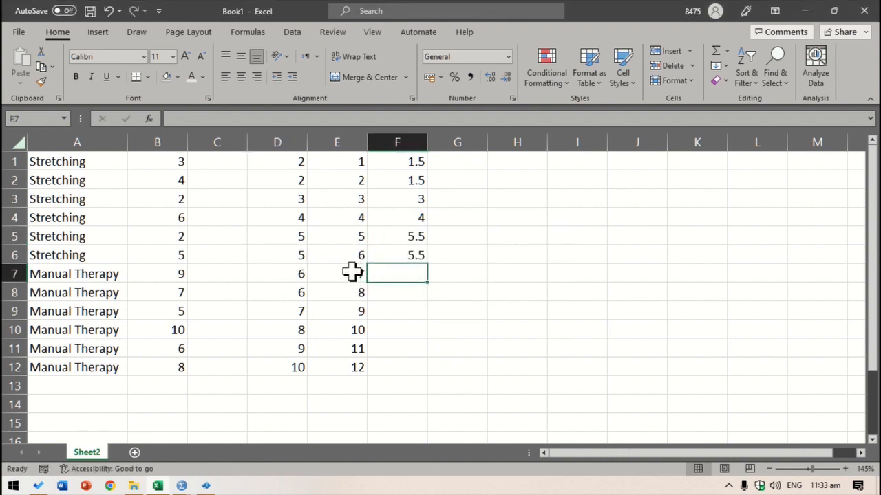
text(7.5)
key(Return)
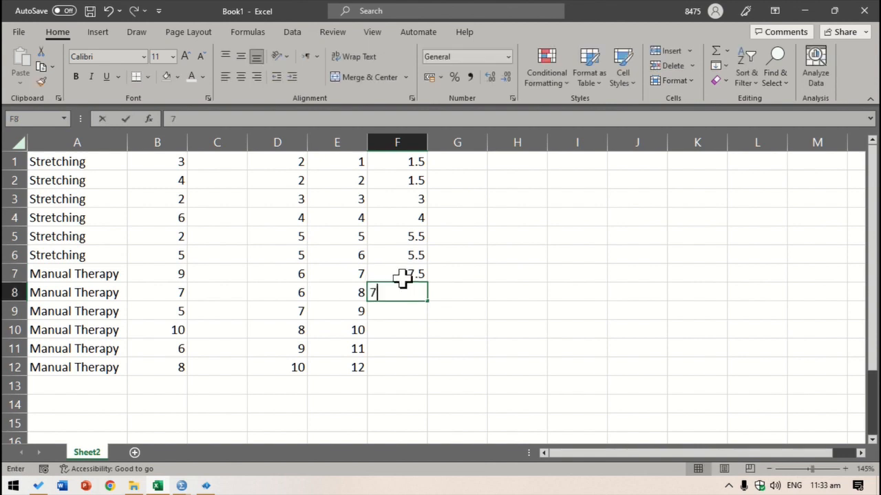
key(Return)
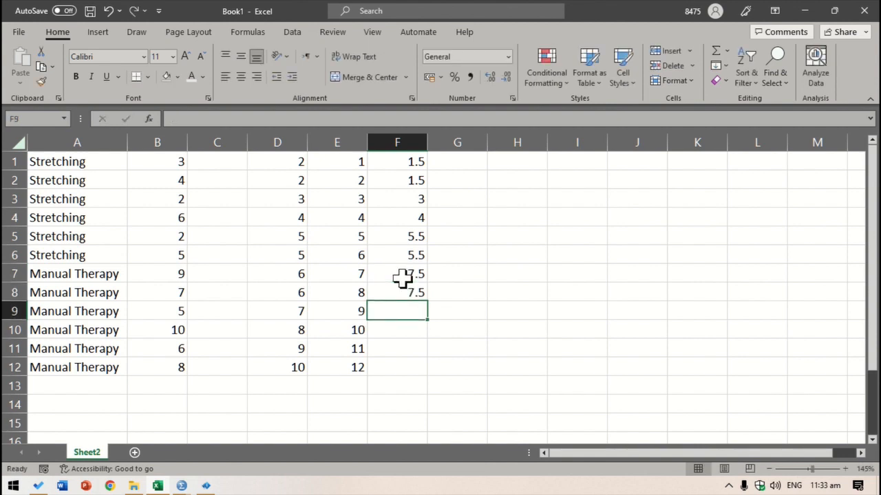
Enter ranks 9, 10, 11 and 12 in F9:F12 for the four highest sorted ratings
text(9)
key(Return)
text(10)
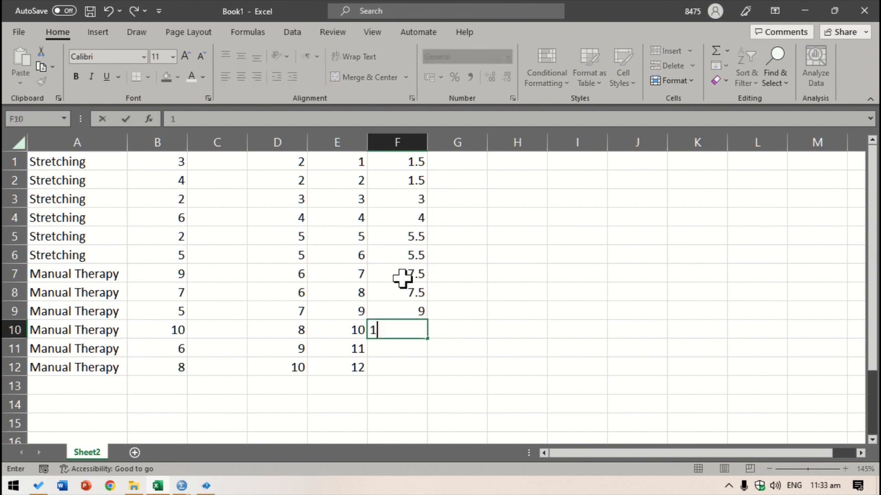
key(Return)
text(11)
key(Return)
text(12)
key(Up)
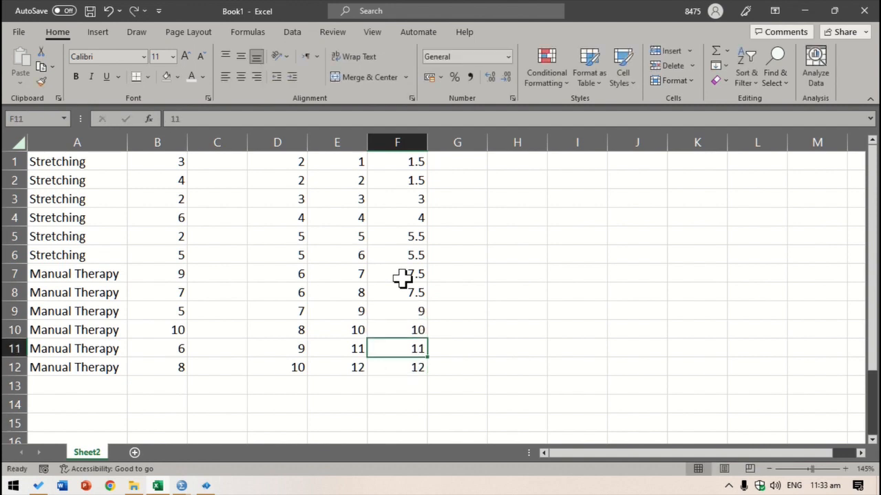
Replace the Stretching ratings in B3:B6 with their ranks 1.5, 7.5, 1.5 and 5.5
click(162, 160)
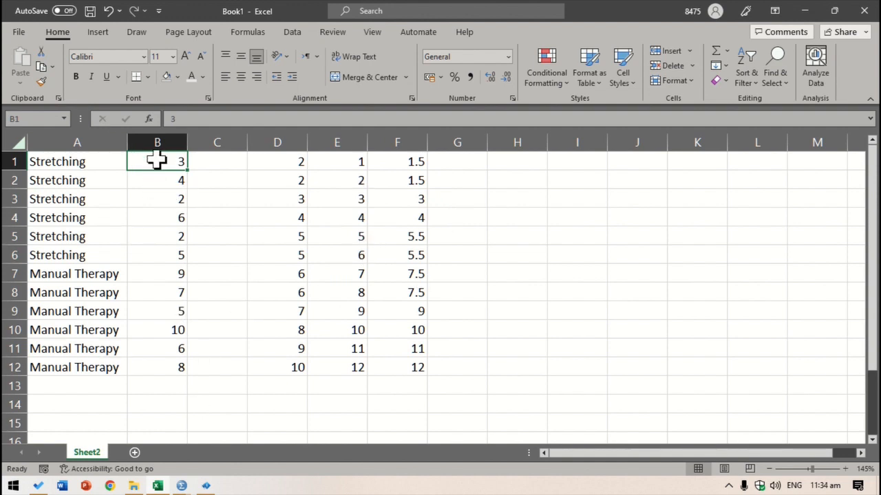
click(406, 198)
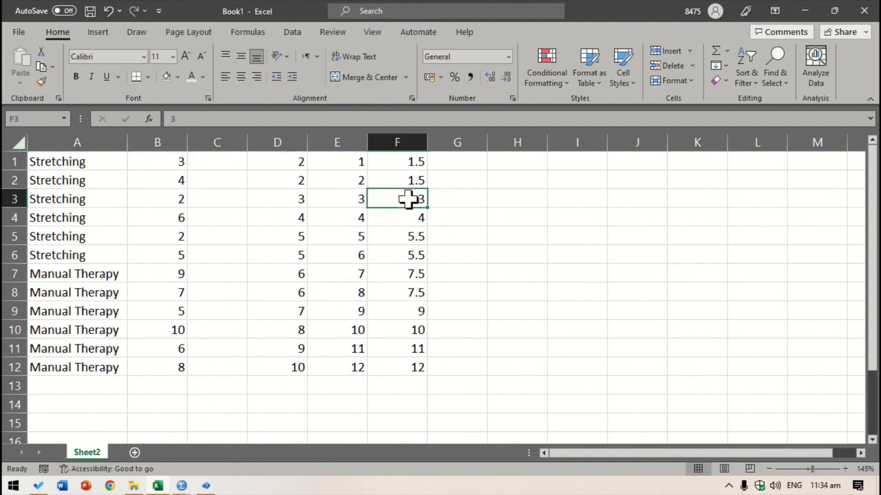
click(167, 168)
click(175, 200)
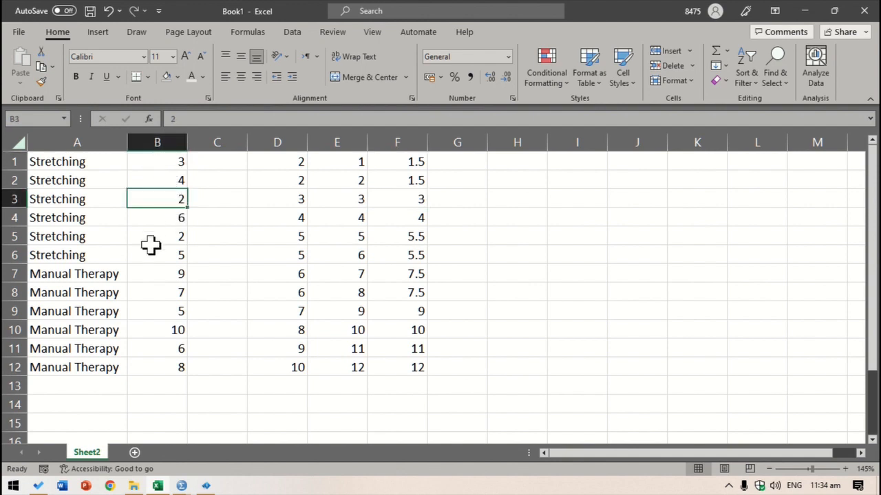
text(1.5)
key(Return)
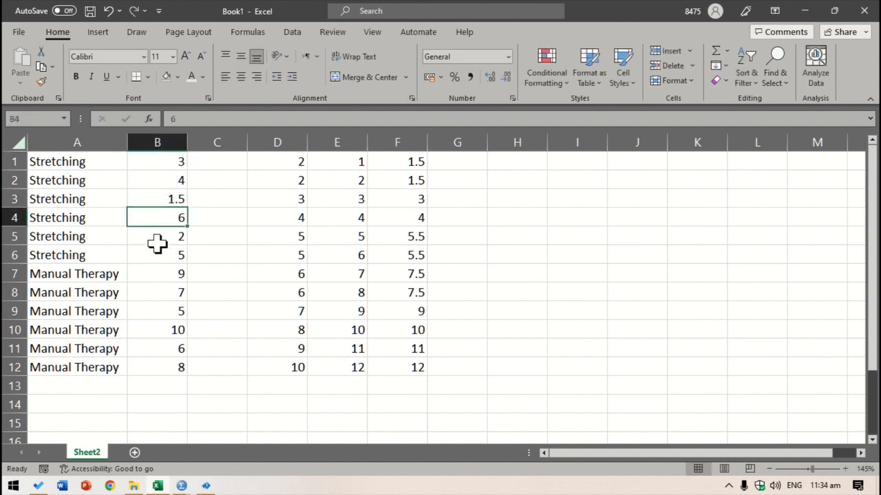
text(7.)
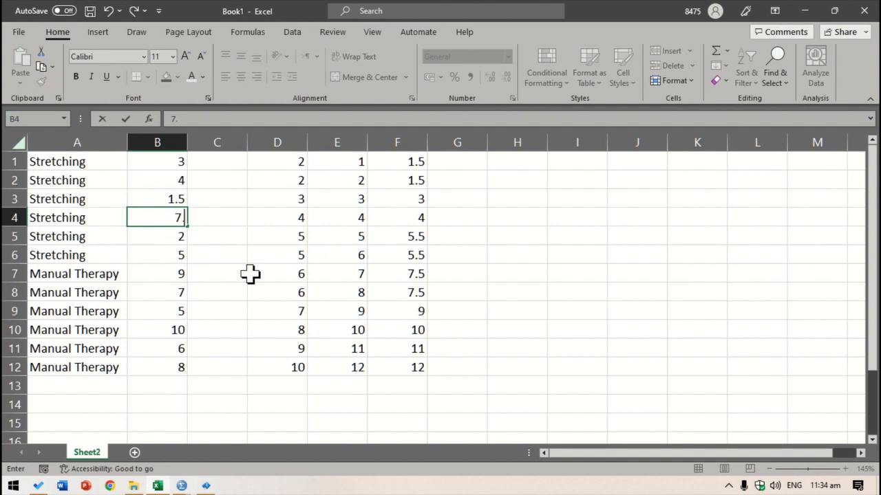
text(5)
key(Return)
text(1.5)
key(Return)
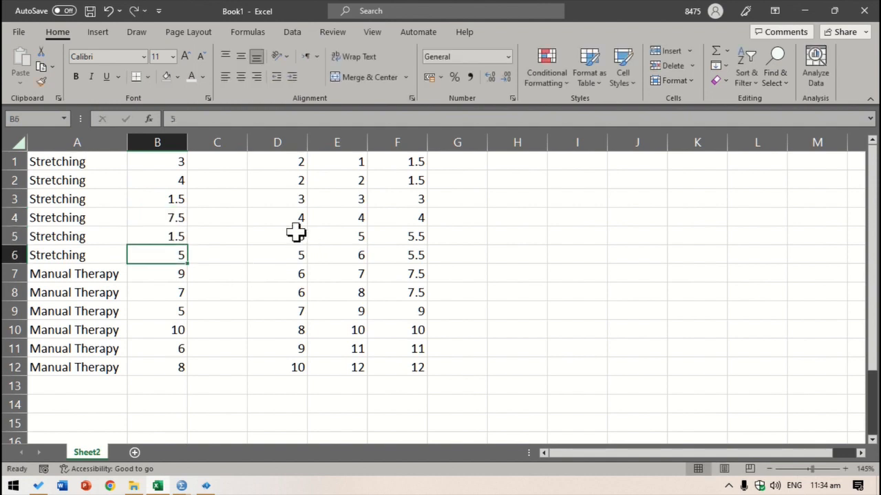
text(5.5)
key(Return)
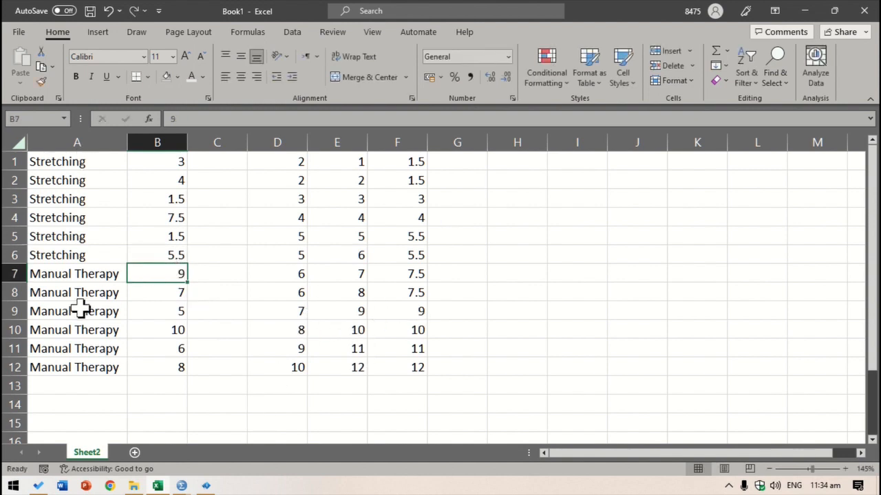
Look up the rank for the Manual Therapy rating of 7 and replace cell B8 with 9
key(Down)
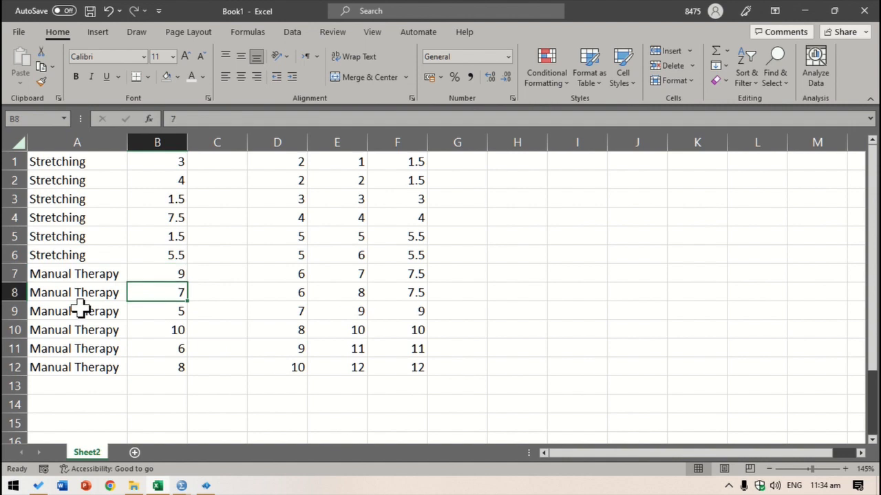
click(349, 273)
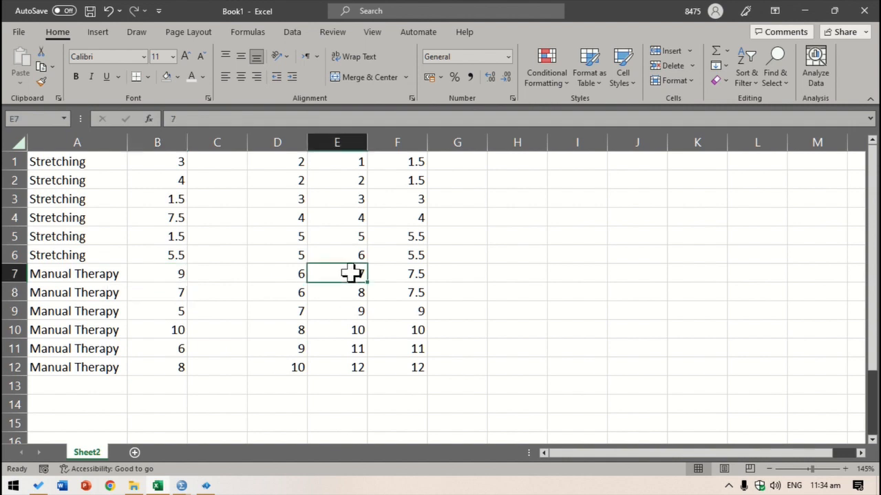
click(395, 273)
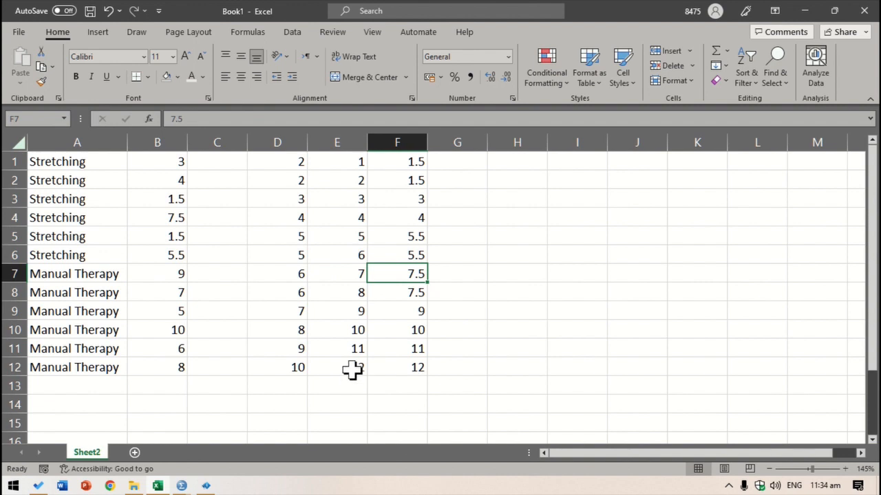
click(289, 276)
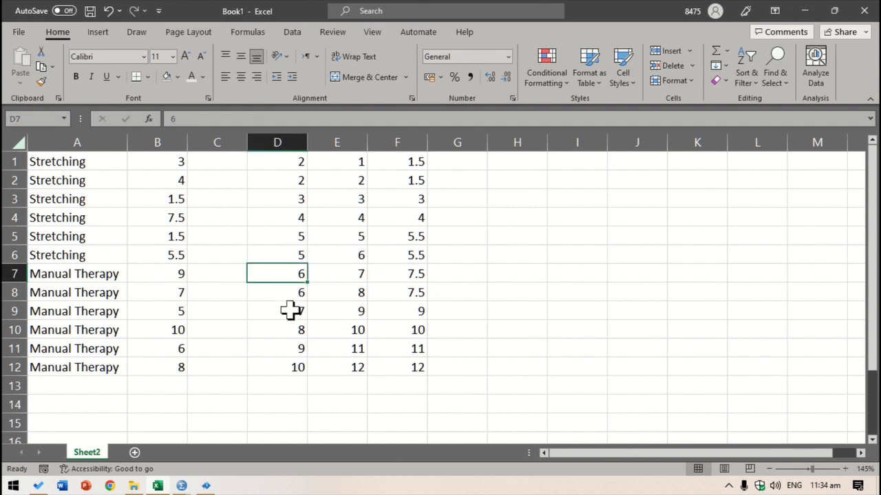
click(291, 310)
click(409, 311)
click(168, 293)
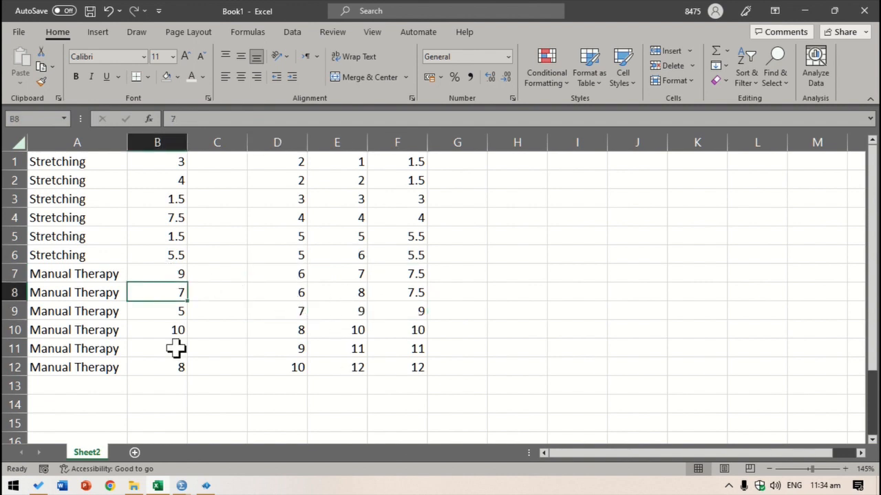
text(9)
key(Up)
Look up the rank for the Manual Therapy rating in B7 and replace it with 11
click(301, 350)
click(413, 349)
click(163, 273)
text(11)
key(Return)
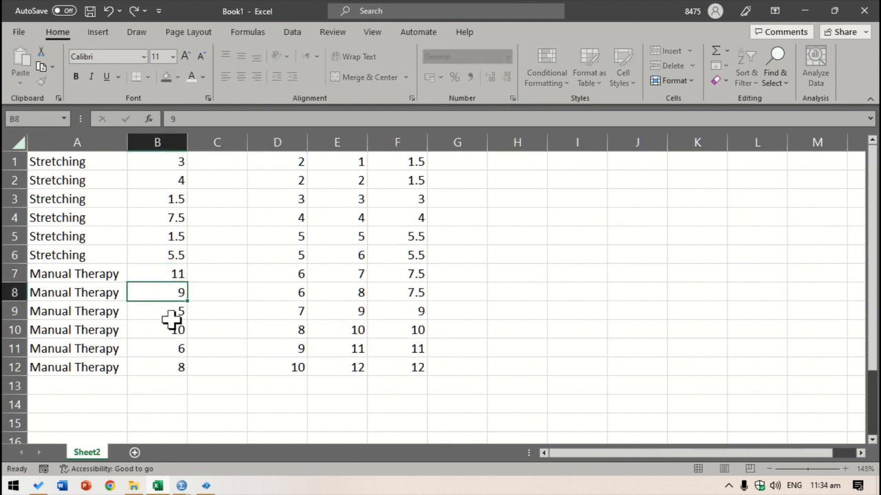
Fade the position numbers in column E with a light grey font colour
click(160, 311)
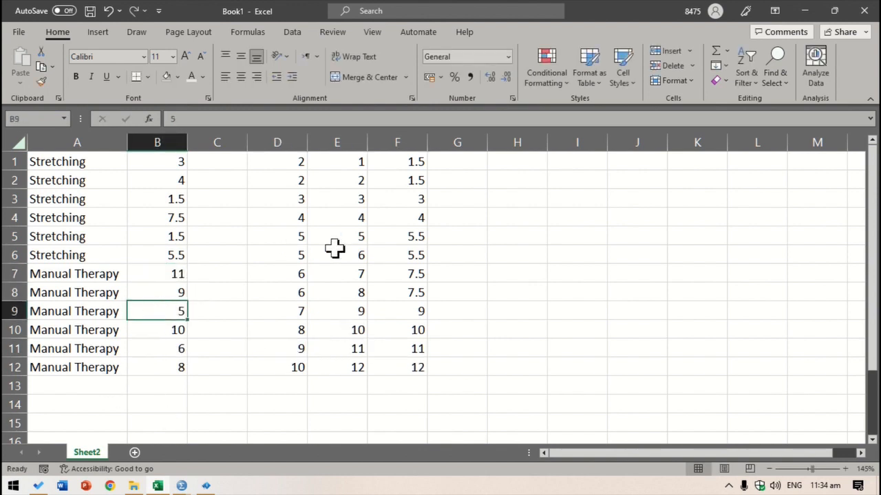
click(342, 141)
click(192, 74)
click(493, 236)
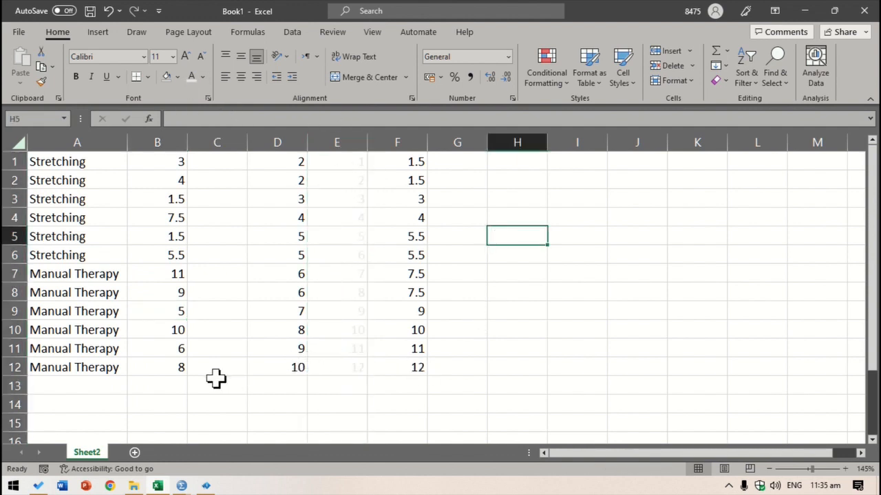
Replace the Manual Therapy ratings in B9:B11 with their ranks 5.5, 12 and 7.5
click(165, 313)
text(5.5)
key(Return)
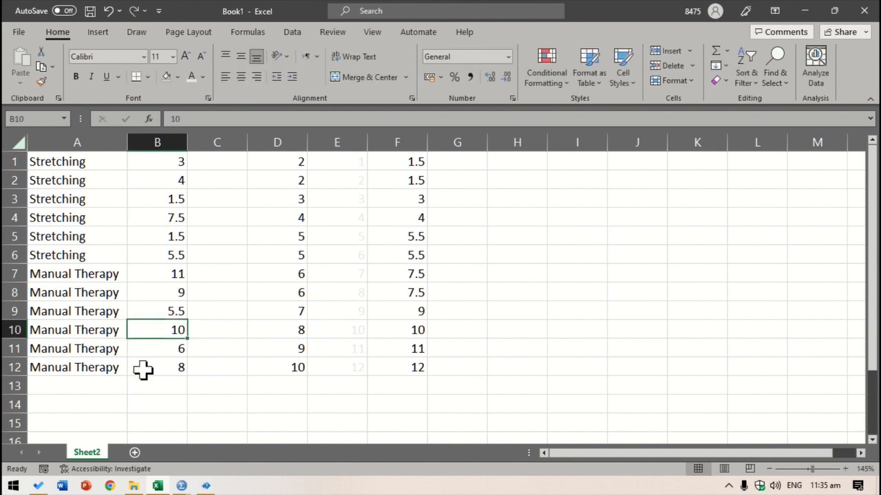
text(12)
key(Return)
text(7.5)
key(Return)
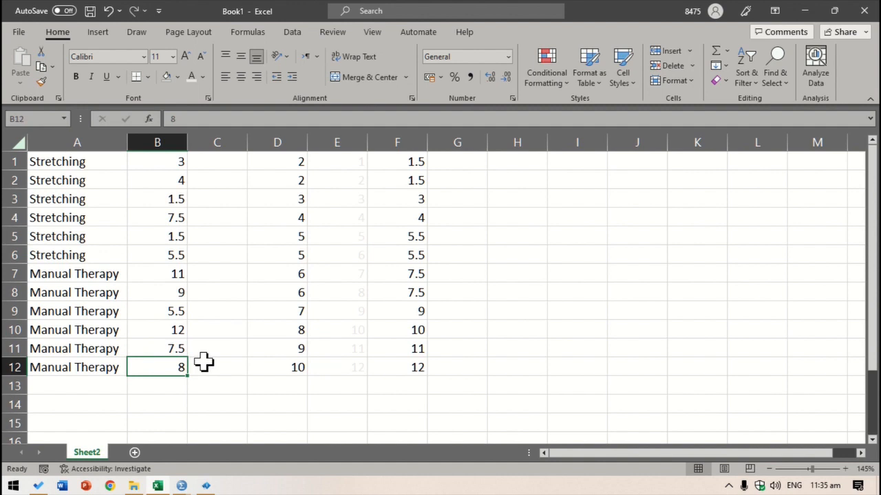
Replace the last Manual Therapy rating in B12 with its rank, 10
text(10)
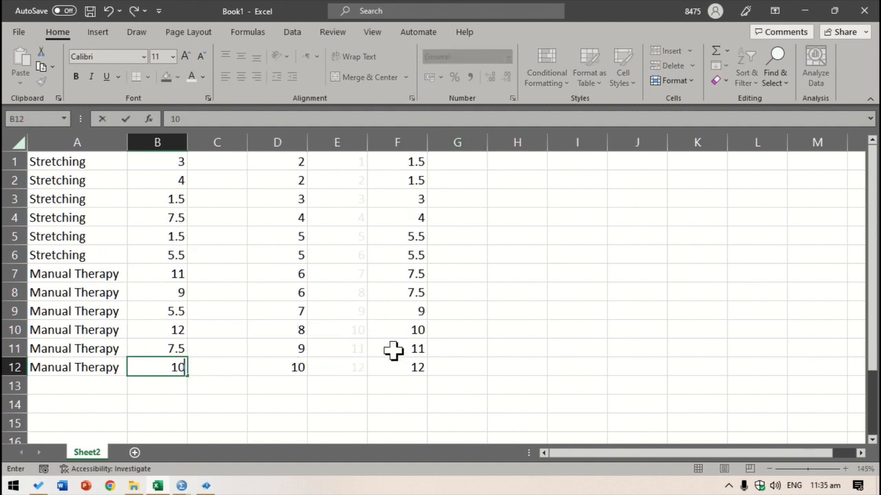
click(164, 386)
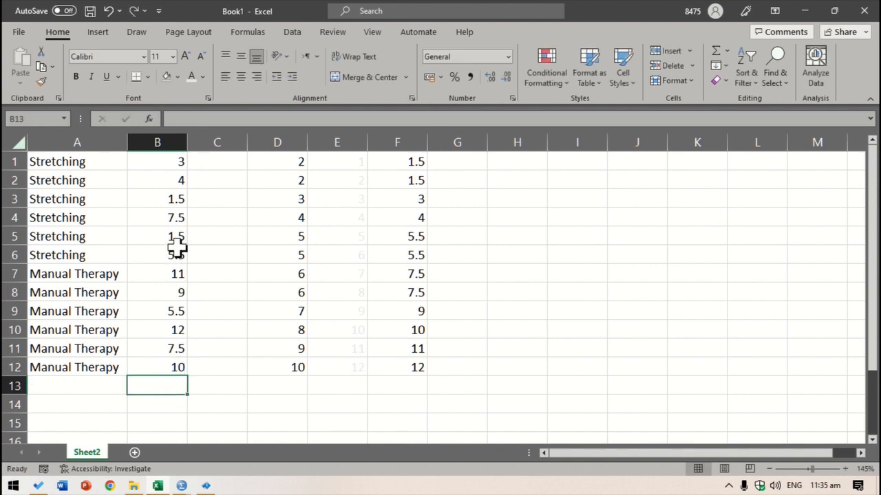
Check the sum and average of the column B ranks by group, including the Manual Therapy ranks in B7:B12
drag(161, 167, 157, 367)
click(169, 387)
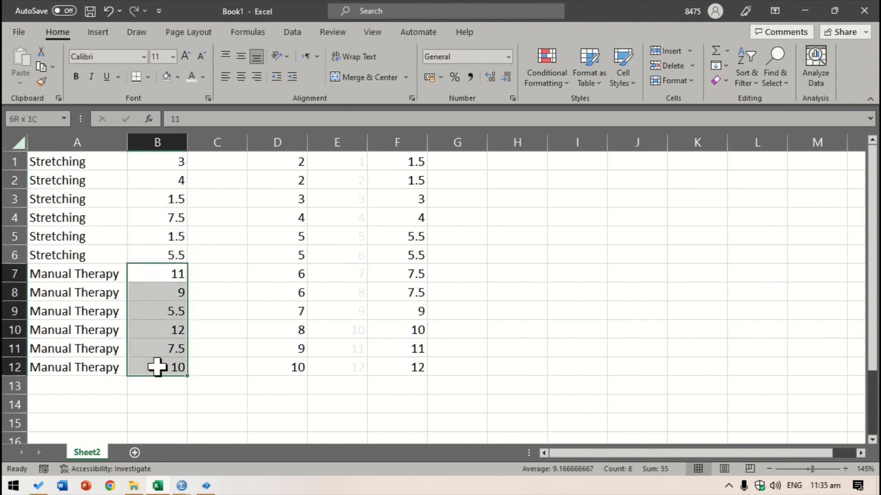
drag(153, 165, 150, 365)
click(147, 383)
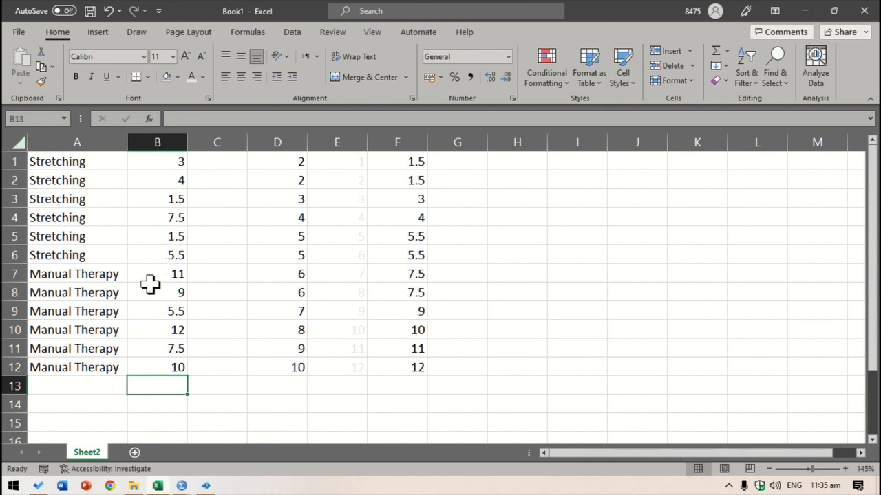
drag(152, 273, 159, 366)
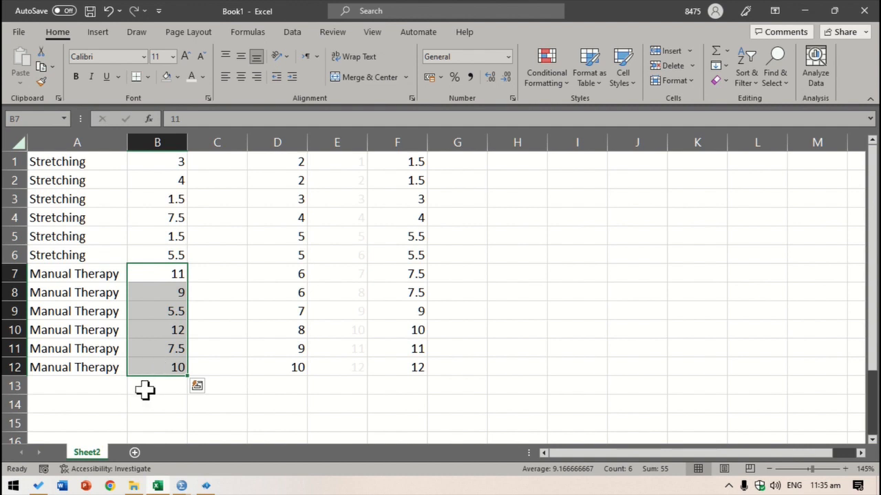
click(142, 390)
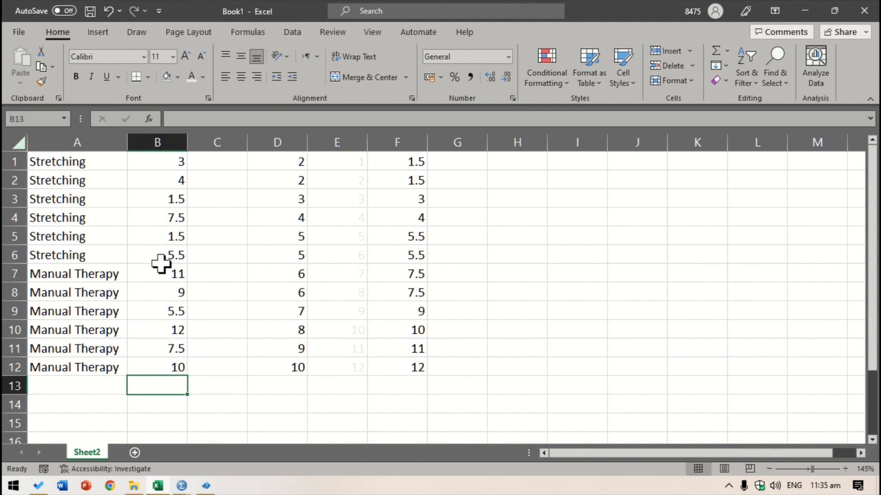
drag(158, 273, 158, 373)
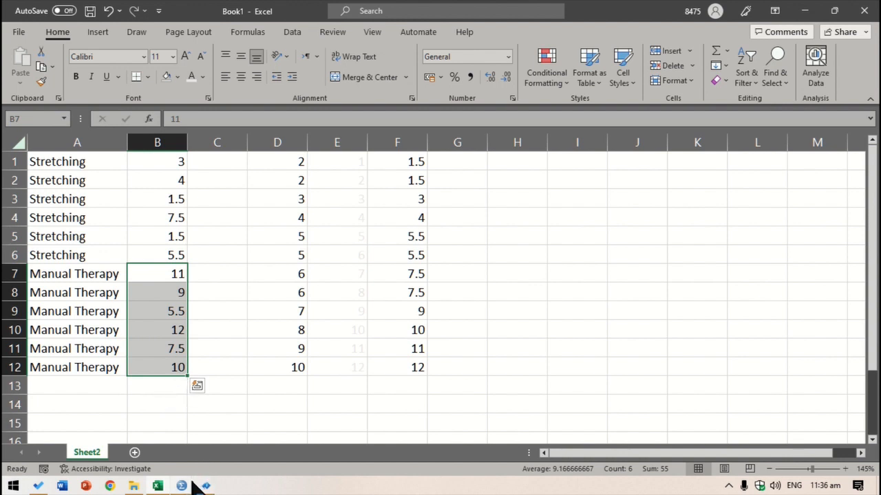
Switch to the SPSS output and examine the Mann-Whitney Ranks and Test Statistics tables against the hand-calculated ranks
mouse_move(182, 484)
click(258, 440)
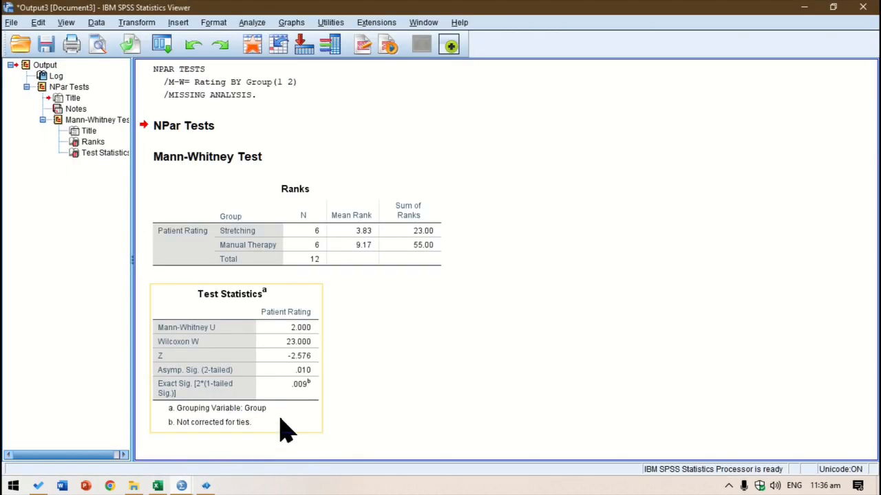
click(183, 336)
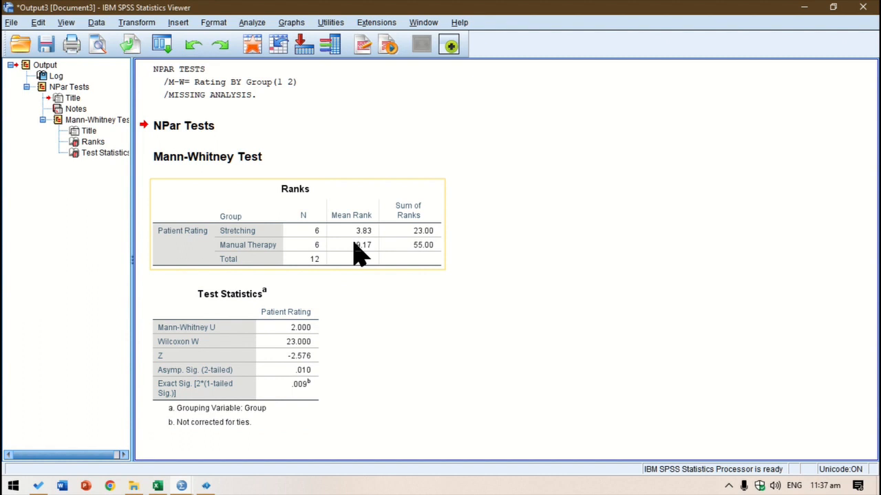
Return to the Excel sheet and review the tied ratings in D1:D2 with their positions in column E and adjusted ranks in F1:F2
click(157, 486)
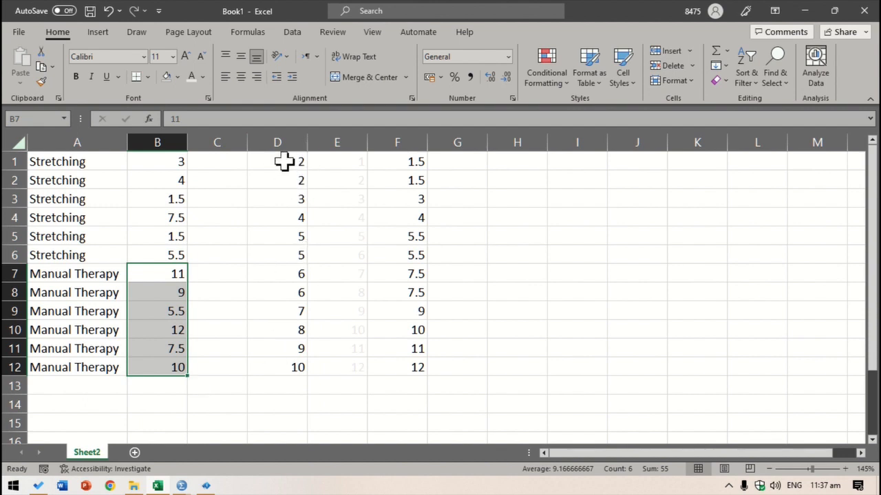
click(357, 157)
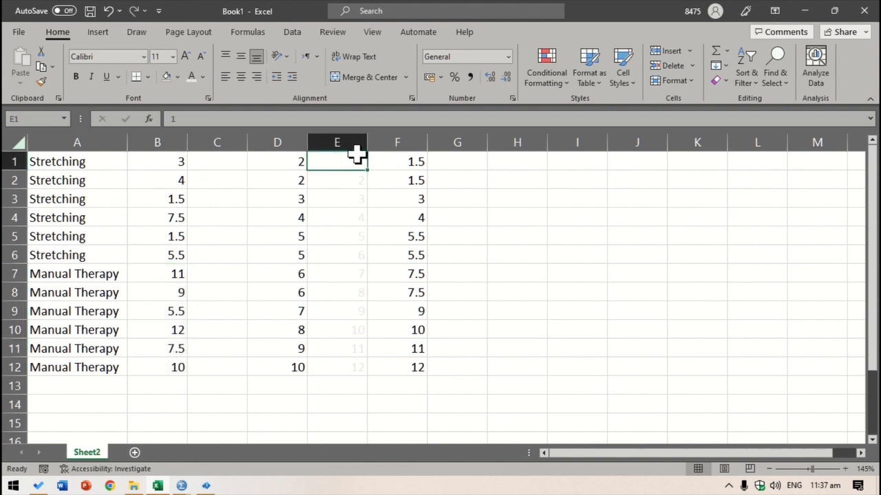
click(356, 178)
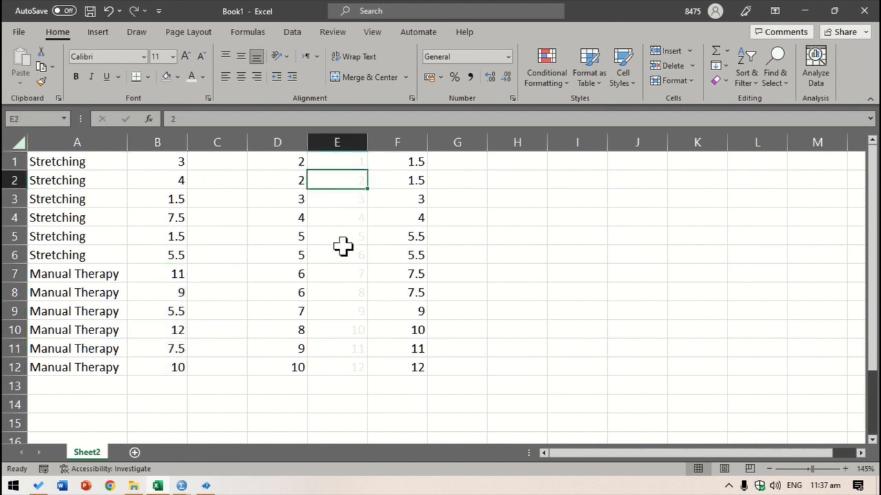
click(349, 198)
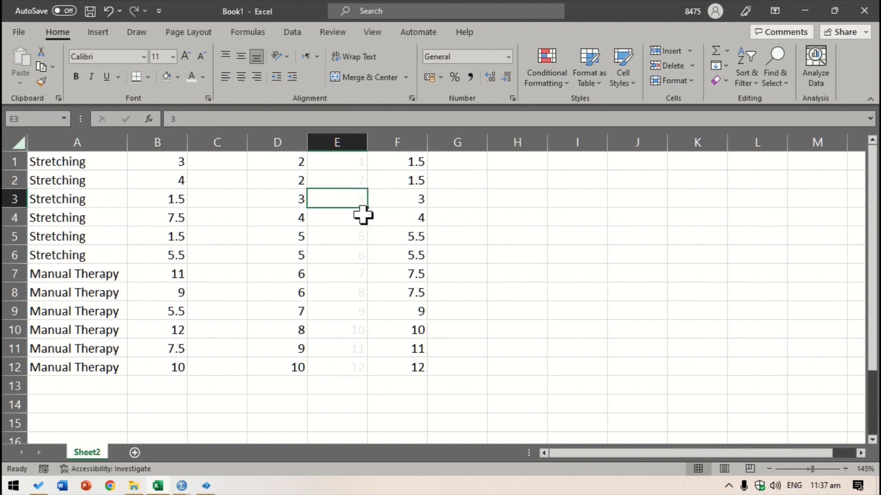
drag(291, 159, 295, 182)
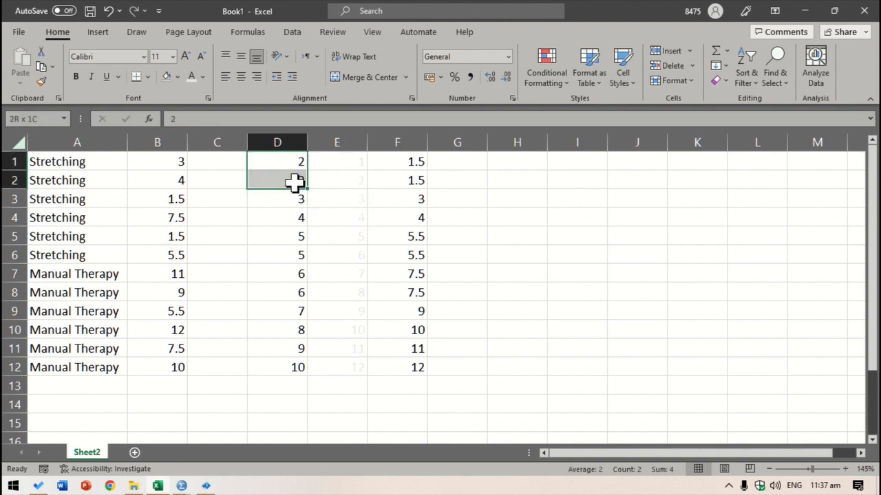
click(412, 168)
click(415, 181)
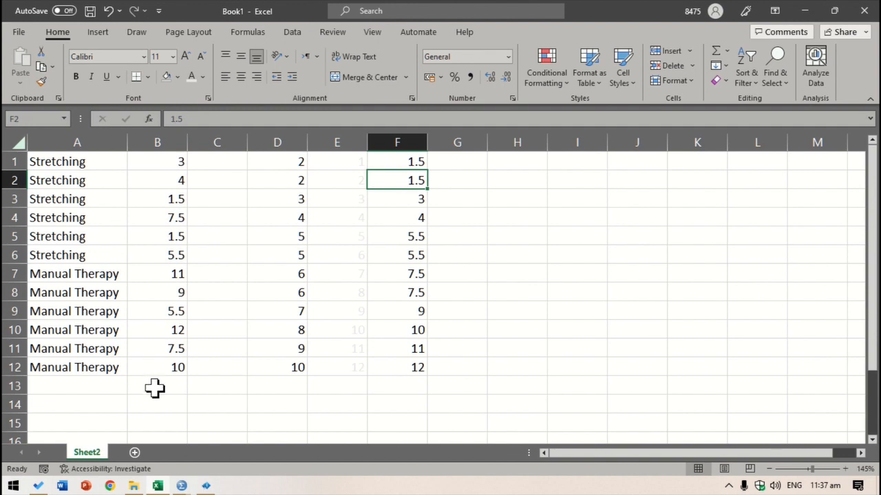
Switch back to the Mann-Whitney output in the SPSS Output3 window
mouse_move(187, 487)
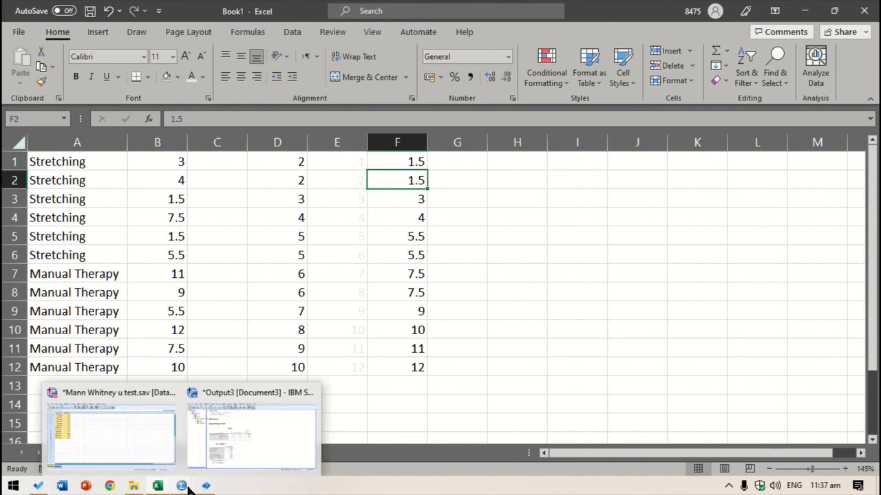